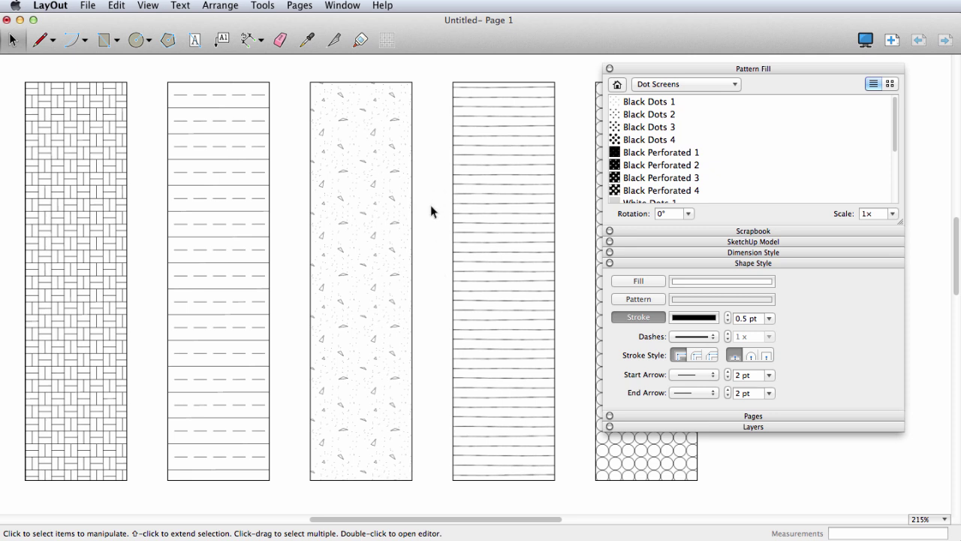
# - Replace the third rectangle's scattered-mark fill with the Black Dots 3 pattern from Dot Screens
pyautogui.click(390, 230)
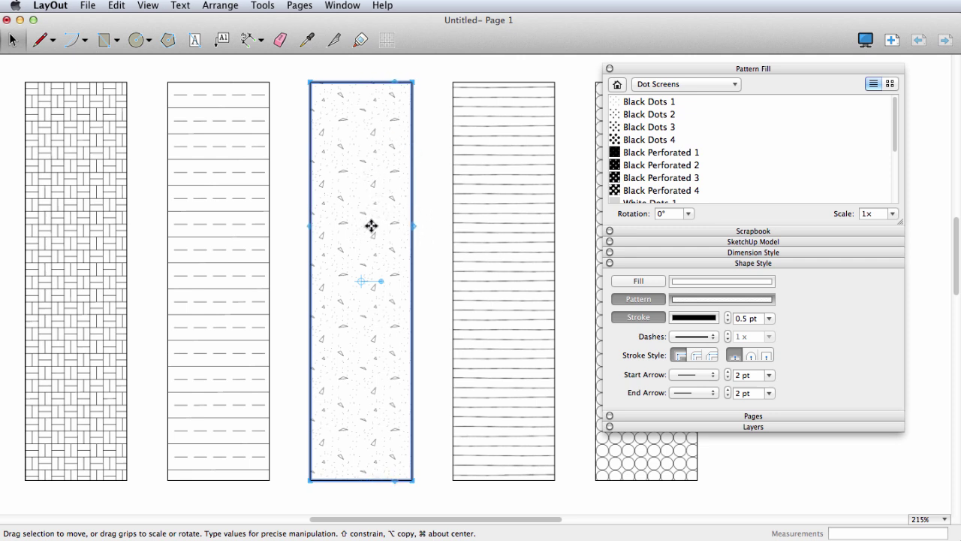
pyautogui.click(640, 300)
pyautogui.click(640, 299)
pyautogui.click(711, 86)
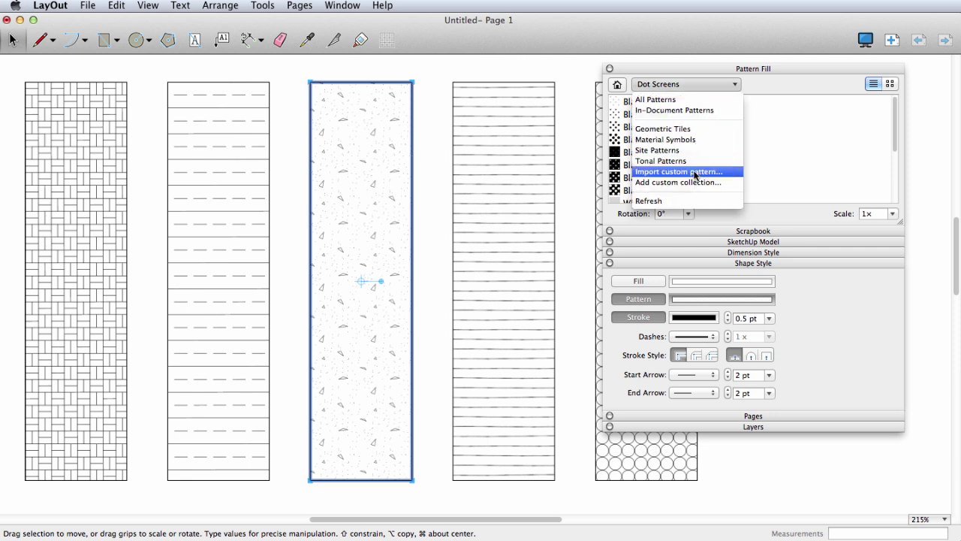
pyautogui.click(775, 156)
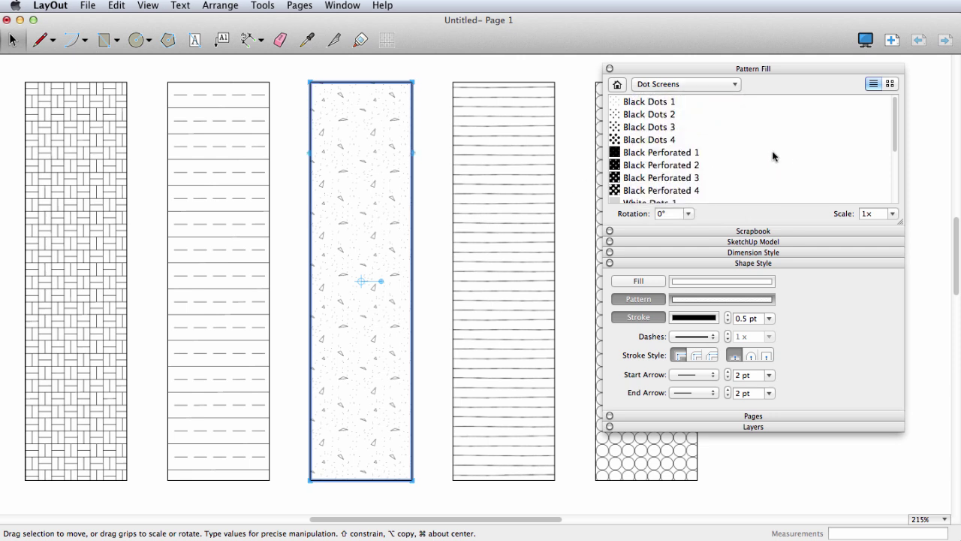
pyautogui.click(642, 142)
pyautogui.click(637, 127)
pyautogui.click(440, 277)
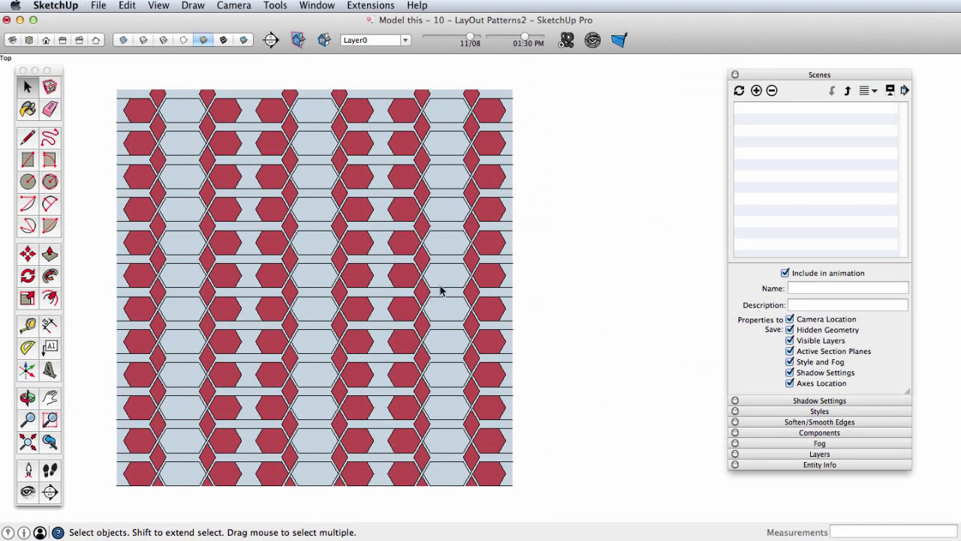
# - Copy a block of hexagons to the right of the tiling and zoom in to frame the copy
pyautogui.click(440, 290)
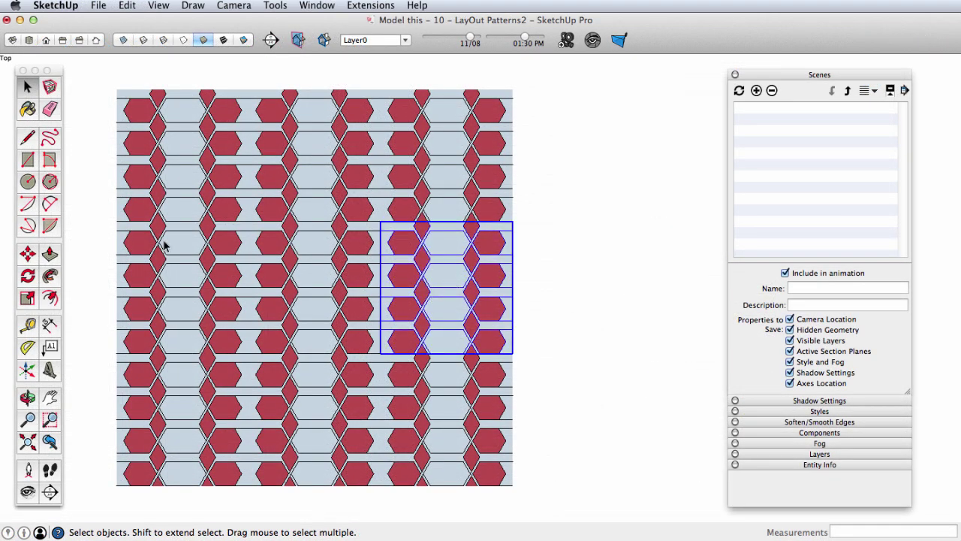
pyautogui.click(27, 254)
pyautogui.click(430, 290)
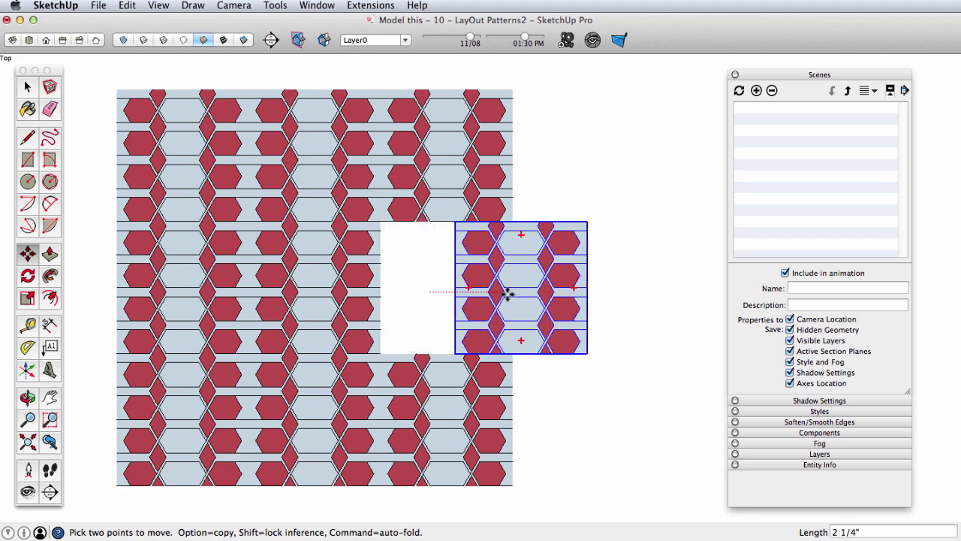
pyautogui.press('alt')
pyautogui.click(623, 280)
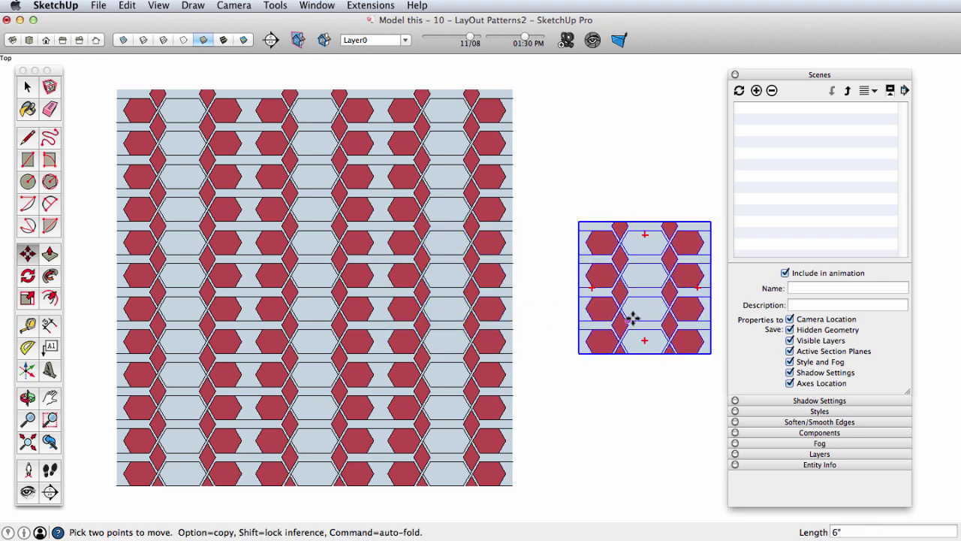
pyautogui.keyDown('shift'); pyautogui.moveTo(633, 316); pyautogui.dragTo(466, 317, button='middle'); pyautogui.keyUp('shift')
pyautogui.press('z')
pyautogui.moveTo(463, 318); pyautogui.dragTo(476, 243)
pyautogui.press('space')
pyautogui.click(661, 258)
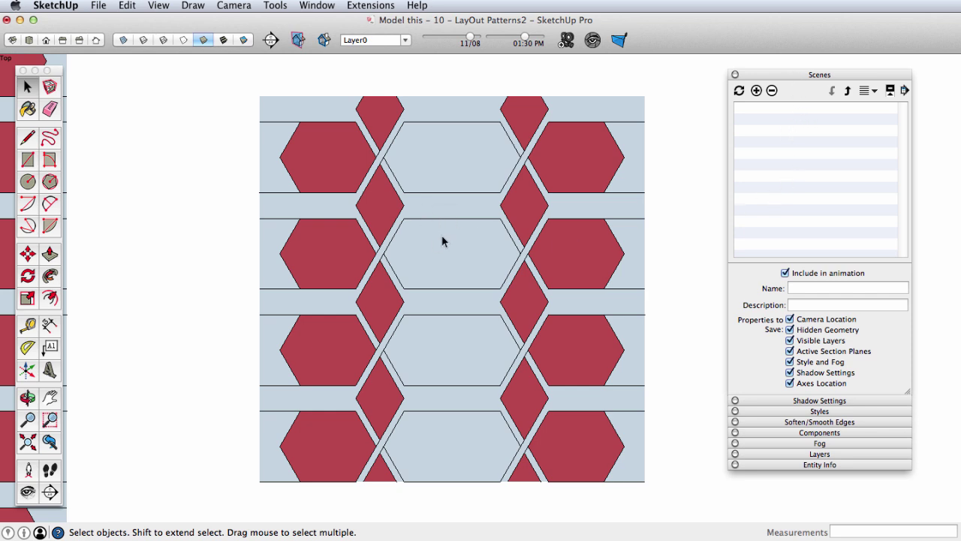
# - Add the framed hexagon view as Scene 1 and save the model
pyautogui.click(756, 90)
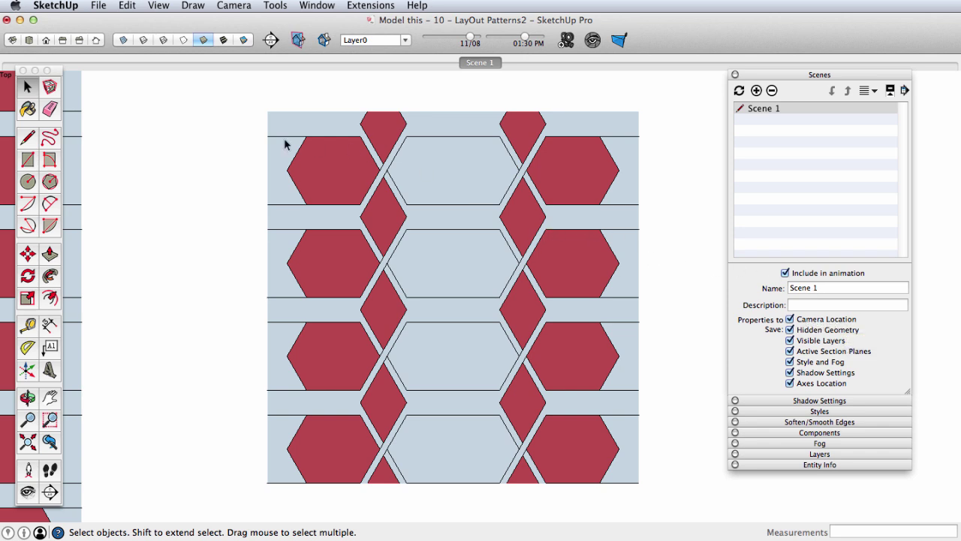
pyautogui.click(98, 6)
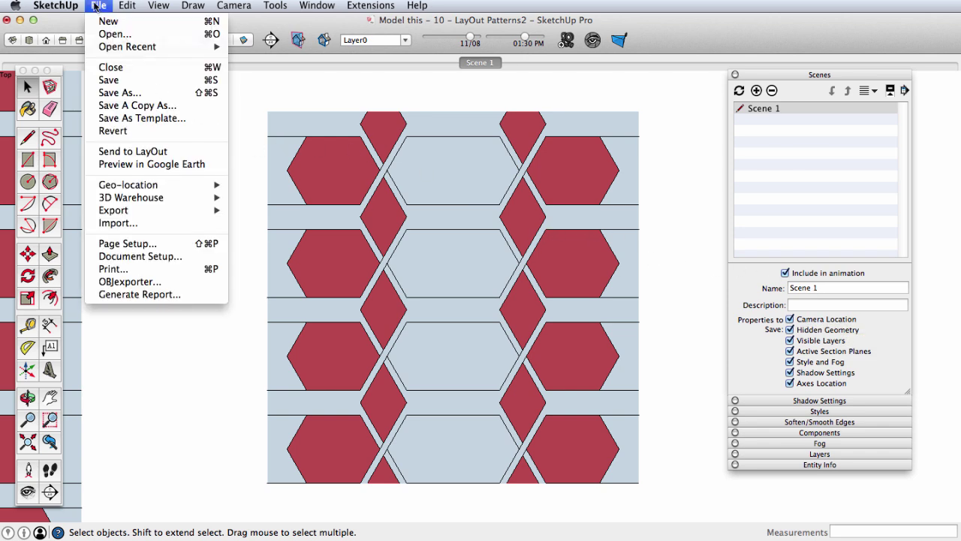
pyautogui.click(124, 80)
pyautogui.click(98, 6)
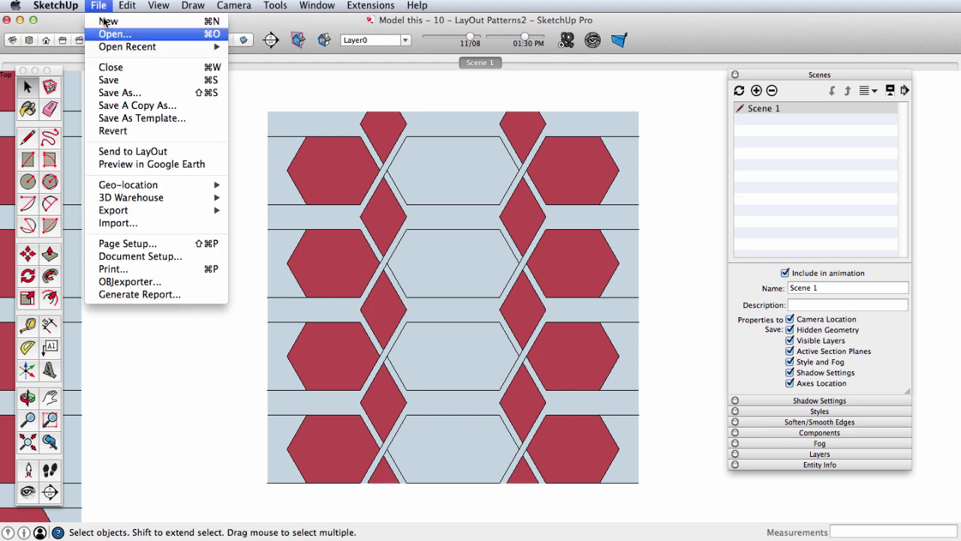
# - Send the model to LayOut using the Plain Paper Letter Landscape template
pyautogui.click(152, 153)
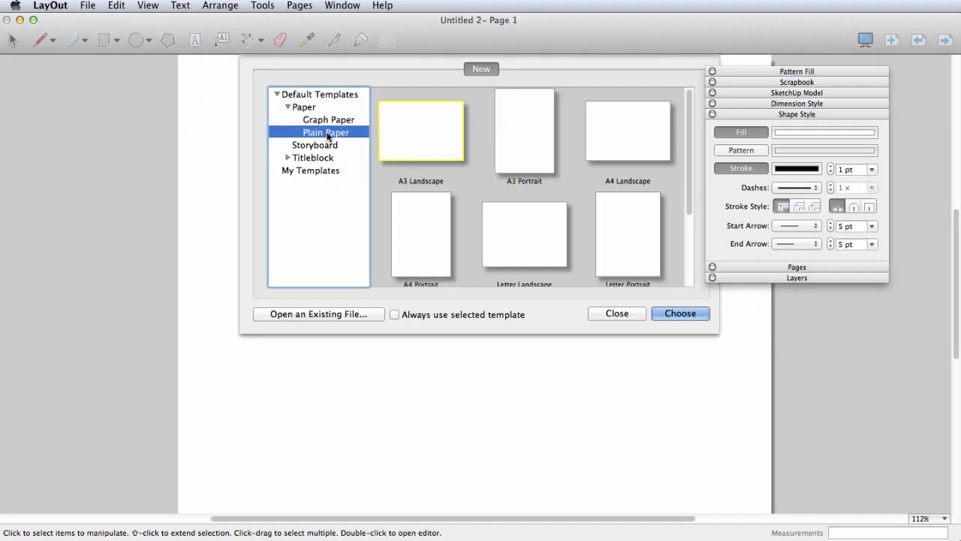
pyautogui.click(527, 242)
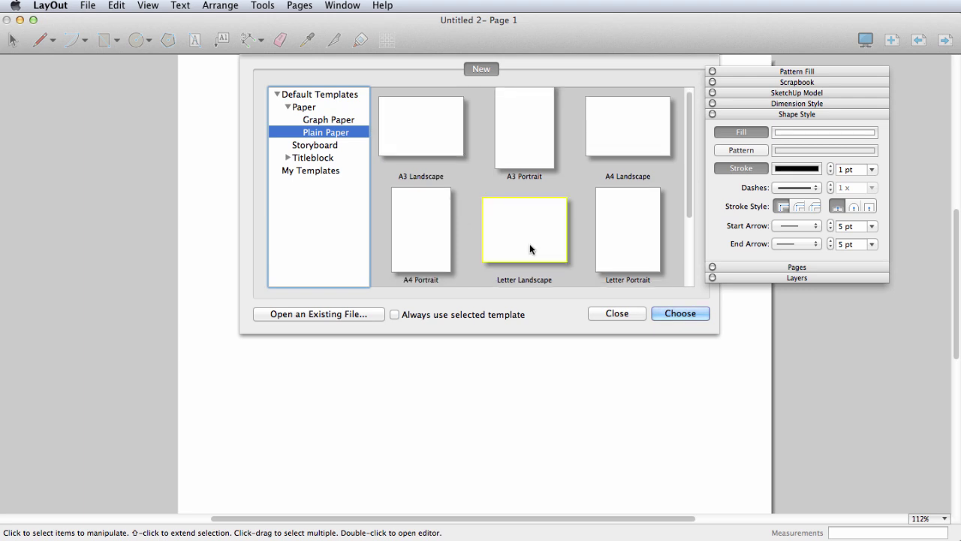
pyautogui.click(681, 315)
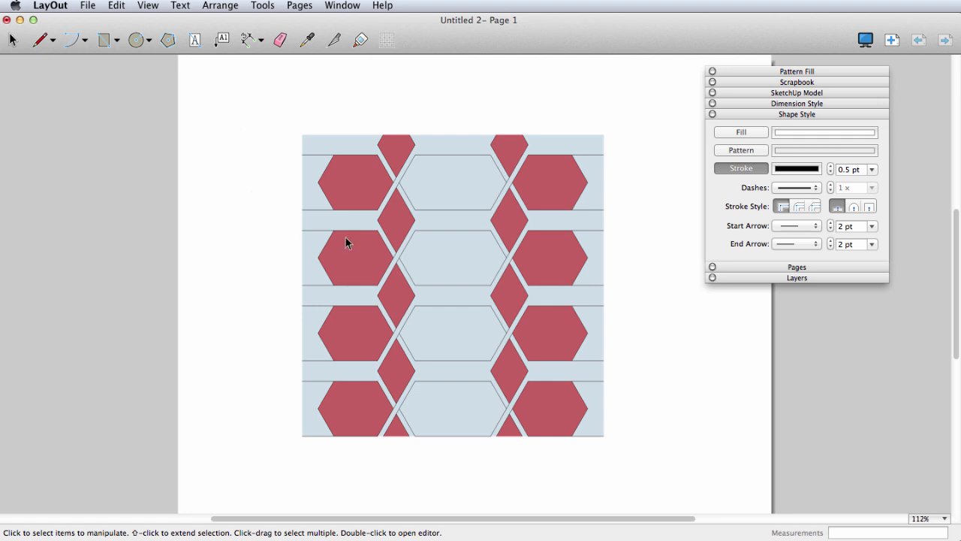
# - In Document Setup, set the paper width and height to 4 inches
pyautogui.click(87, 6)
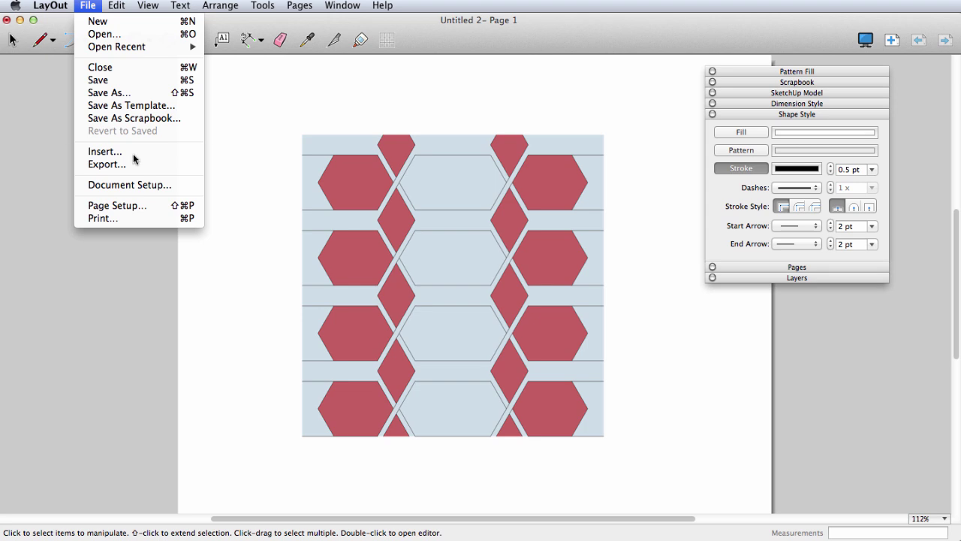
pyautogui.click(149, 185)
pyautogui.moveTo(294, 91); pyautogui.dragTo(303, 118)
pyautogui.click(90, 156)
pyautogui.press('Tab')
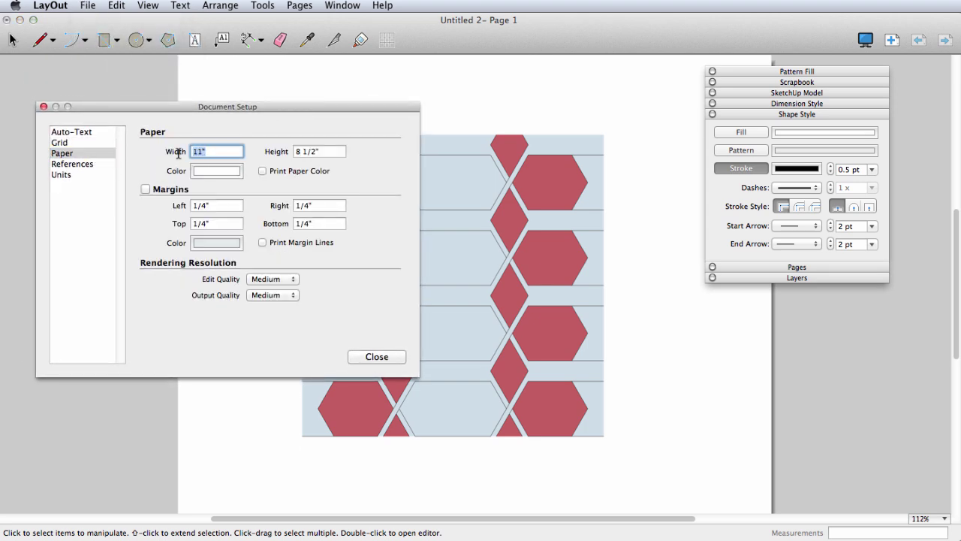
pyautogui.press('Tab')
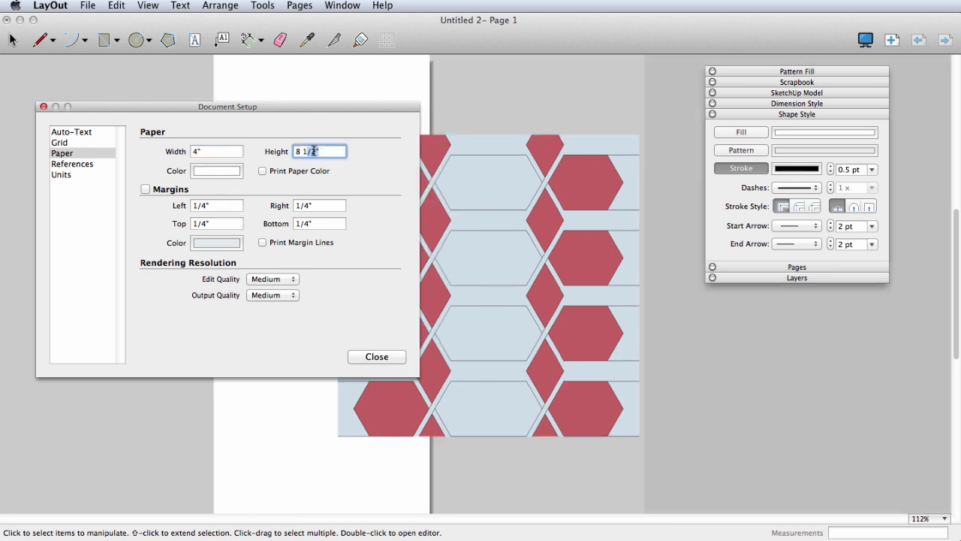
pyautogui.write('4')
pyautogui.press('Return')
# - Set length units to Decimal inches and turn on the page grid
pyautogui.click(83, 177)
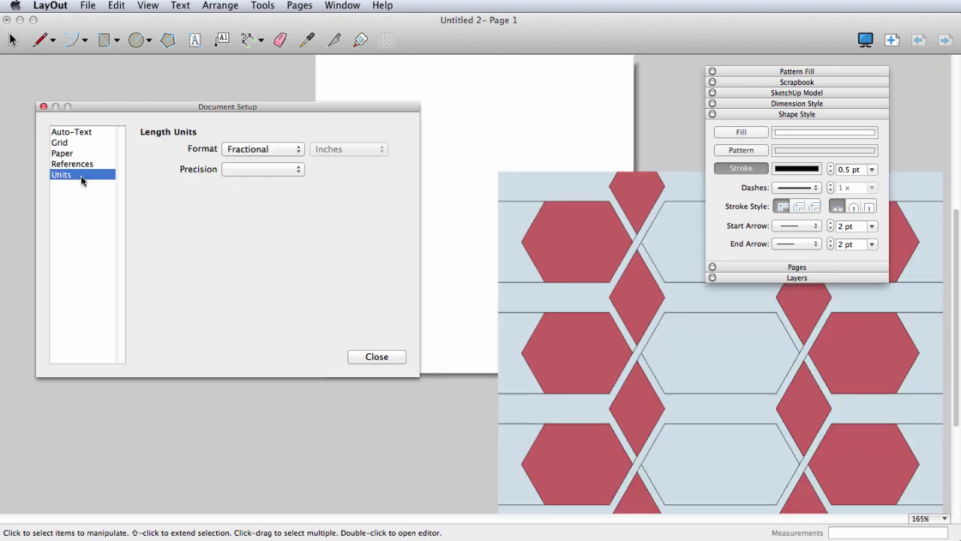
pyautogui.click(262, 158)
pyautogui.click(285, 139)
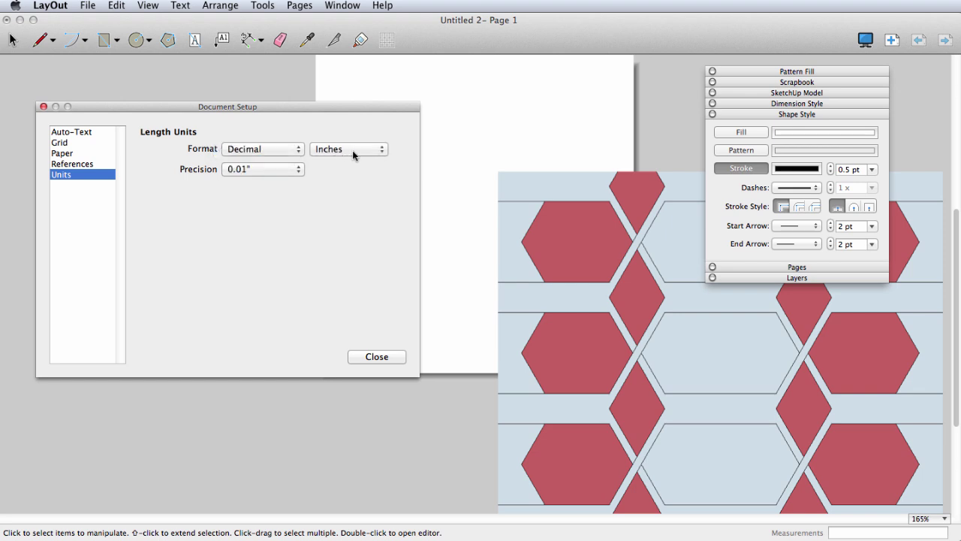
pyautogui.click(353, 150)
pyautogui.click(340, 148)
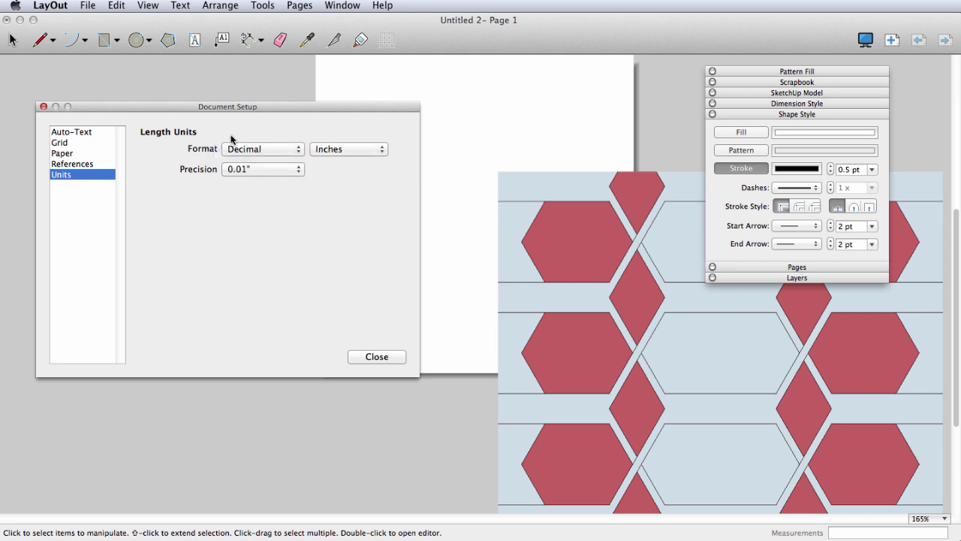
pyautogui.click(68, 144)
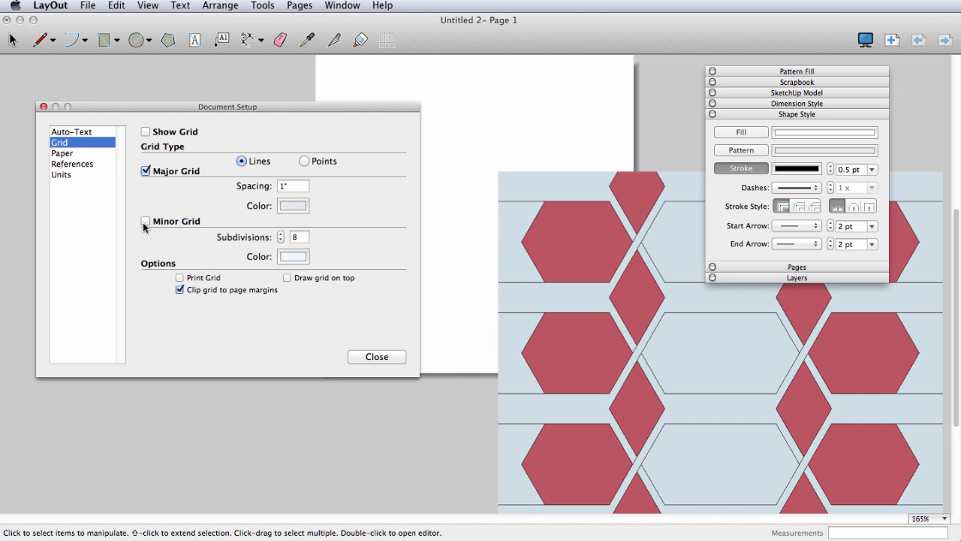
pyautogui.click(146, 132)
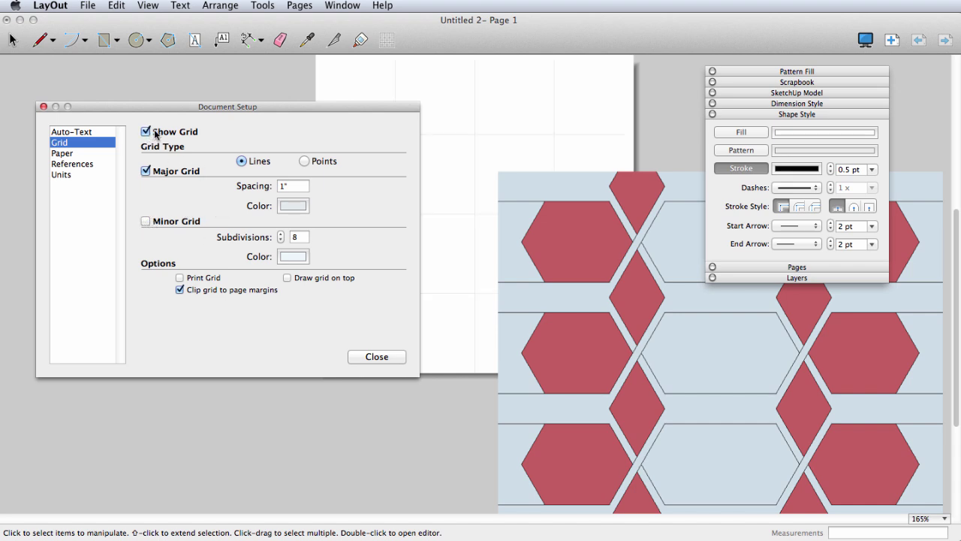
# - Set the hexagon viewport's scale to Full Size (1:1) and shift it right and down
pyautogui.click(376, 357)
pyautogui.click(605, 317)
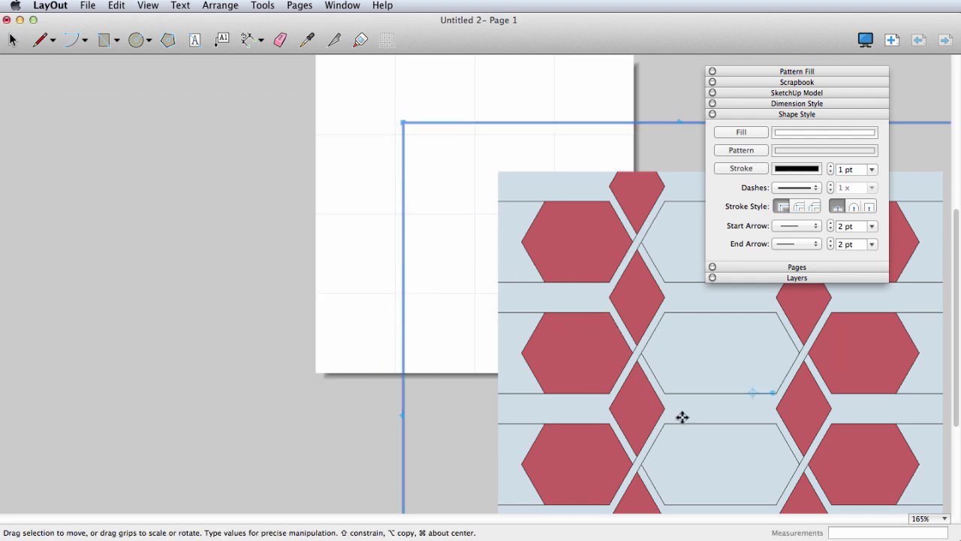
pyautogui.moveTo(702, 439); pyautogui.dragTo(343, 372)
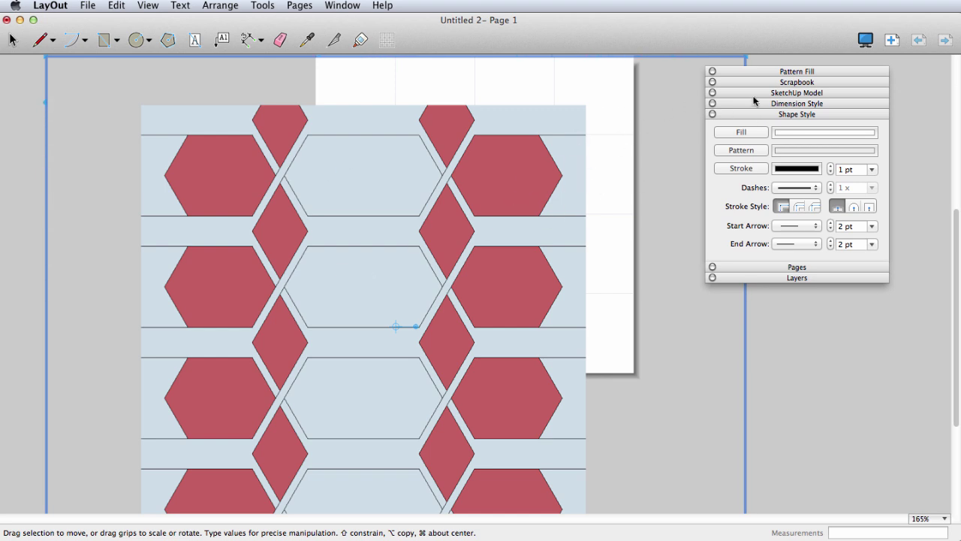
pyautogui.moveTo(754, 100); pyautogui.dragTo(710, 116)
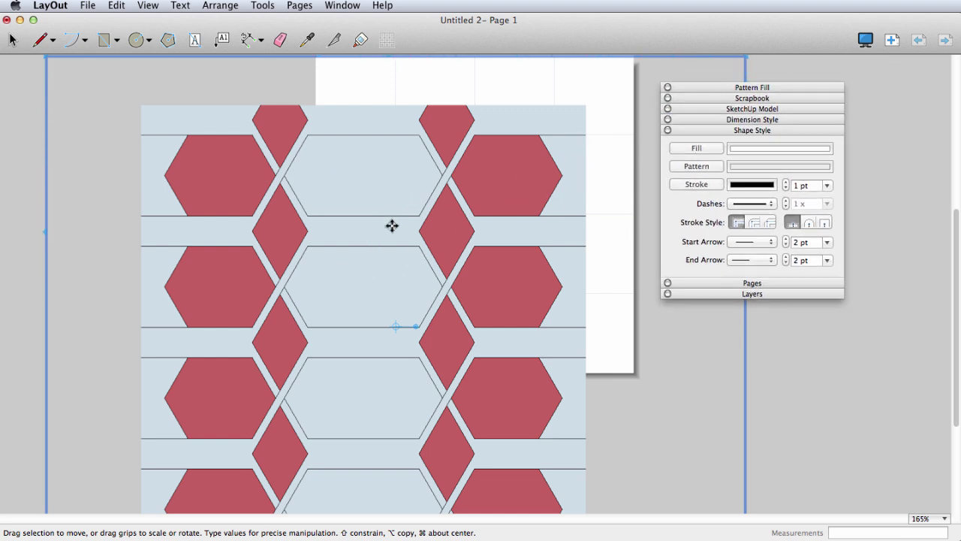
pyautogui.click(731, 109)
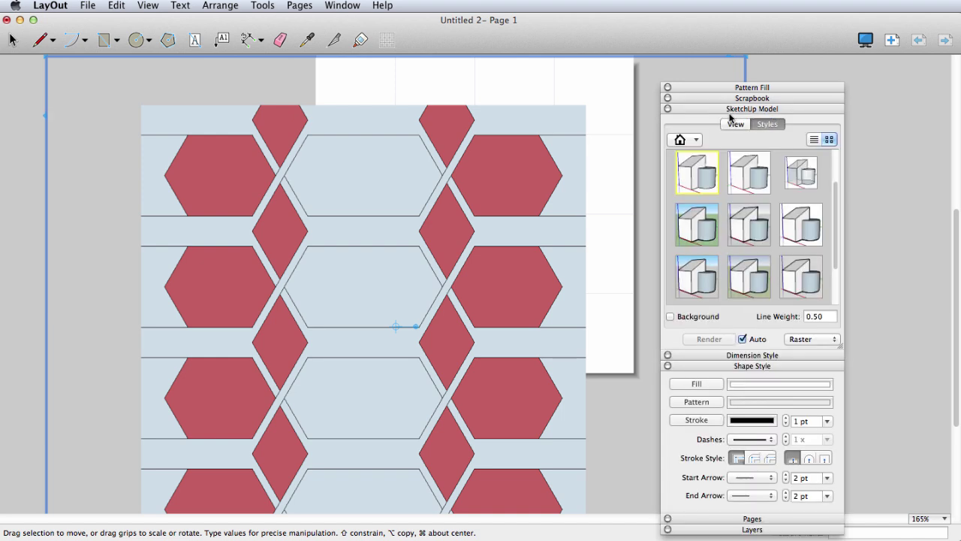
pyautogui.moveTo(724, 91); pyautogui.dragTo(732, 70)
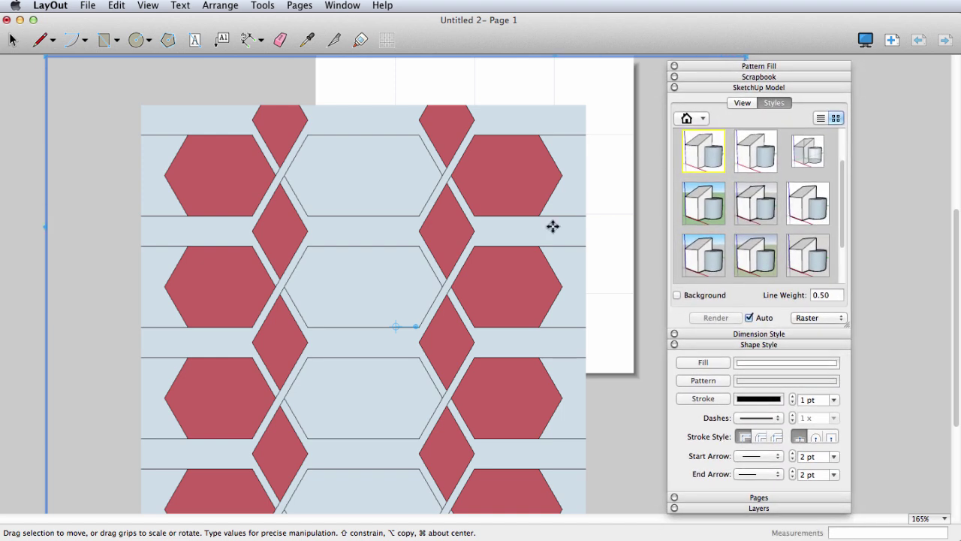
pyautogui.click(745, 107)
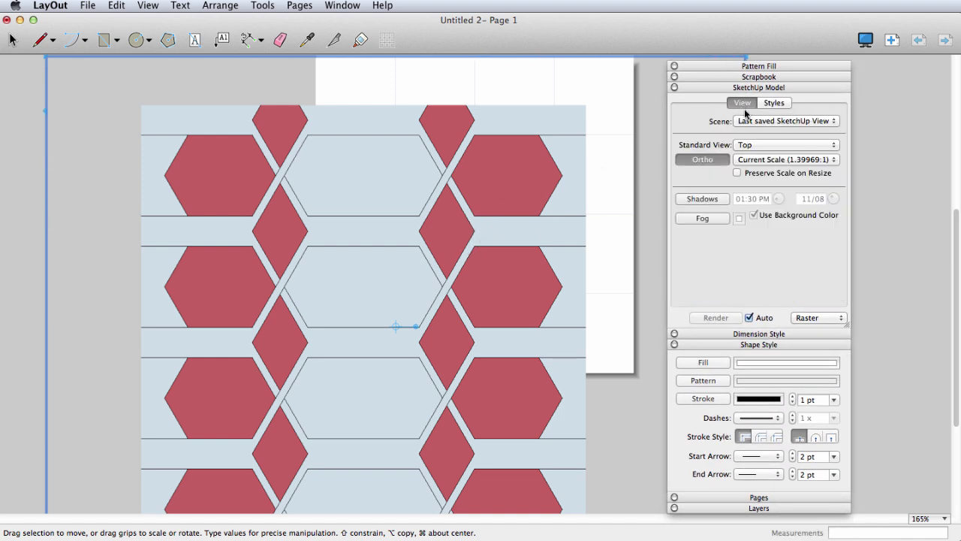
pyautogui.click(782, 159)
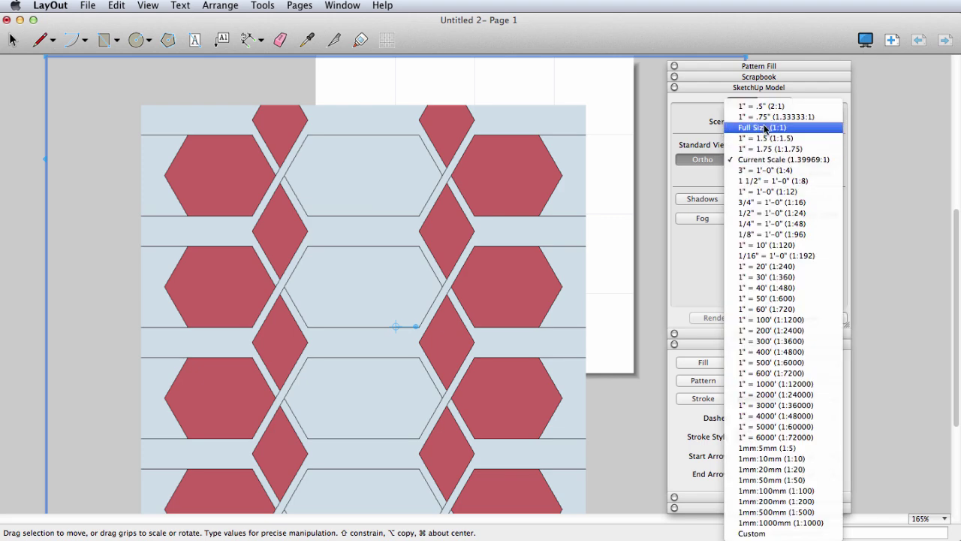
pyautogui.click(770, 128)
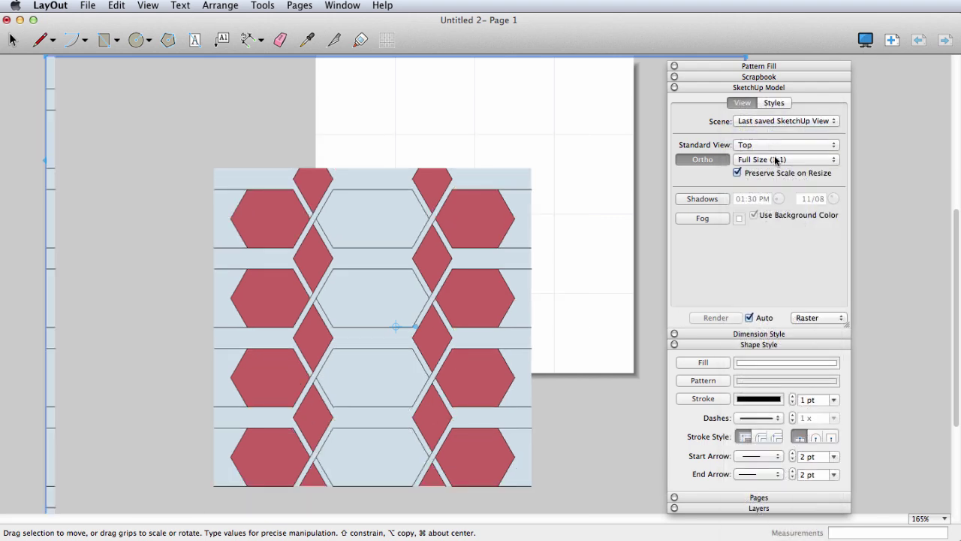
pyautogui.moveTo(447, 275); pyautogui.dragTo(518, 313)
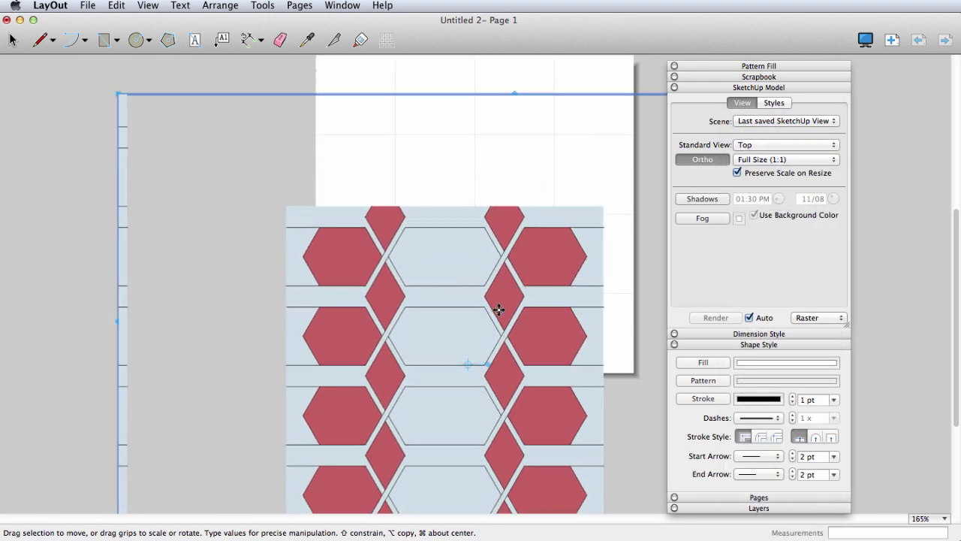
# - Shrink the hexagon viewport from its corners, place it over the page, and move its rotation centre to the upper-left hexagon
pyautogui.moveTo(117, 91); pyautogui.dragTo(257, 189)
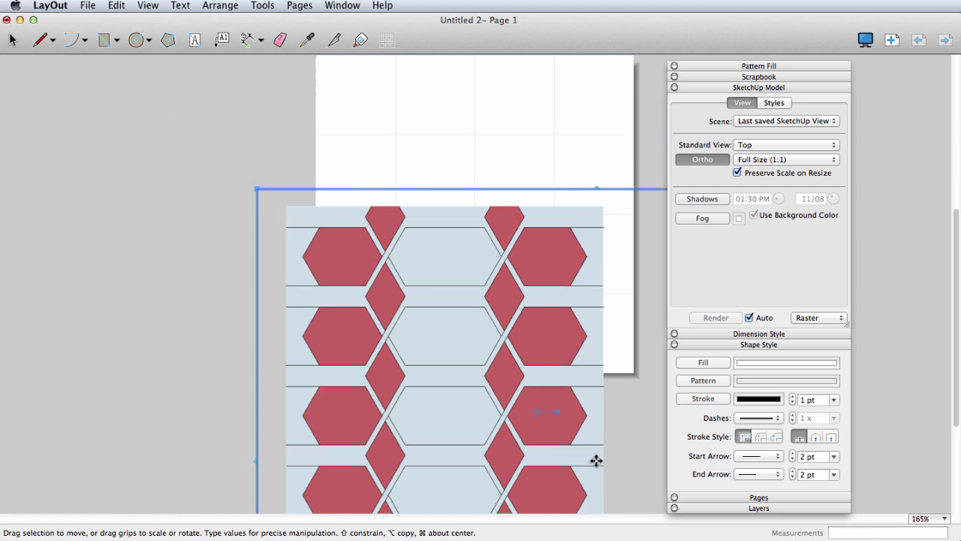
pyautogui.moveTo(579, 467); pyautogui.dragTo(344, 257)
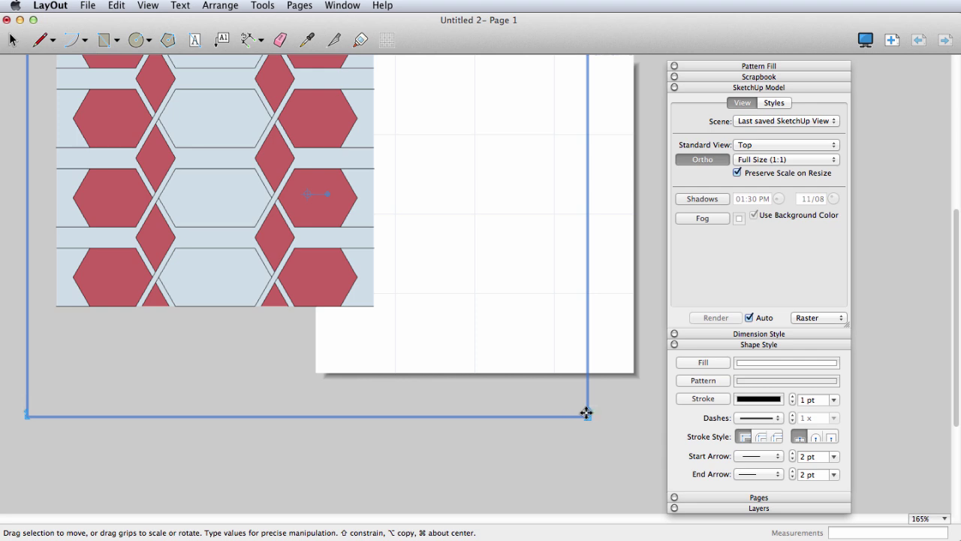
pyautogui.moveTo(589, 416); pyautogui.dragTo(392, 325)
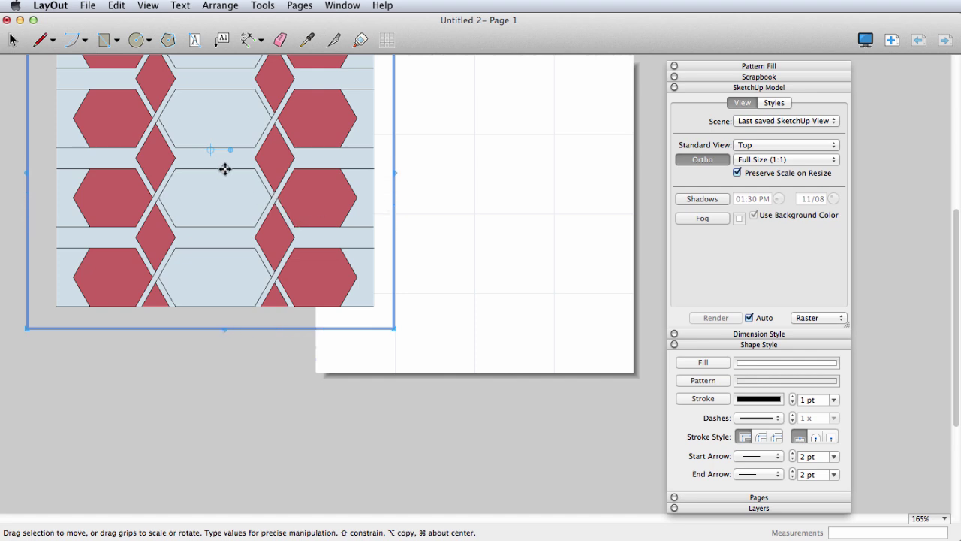
pyautogui.moveTo(217, 181)
pyautogui.mouseDown()
pyautogui.moveTo(408, 264)
pyautogui.moveTo(474, 260)
pyautogui.mouseUp()
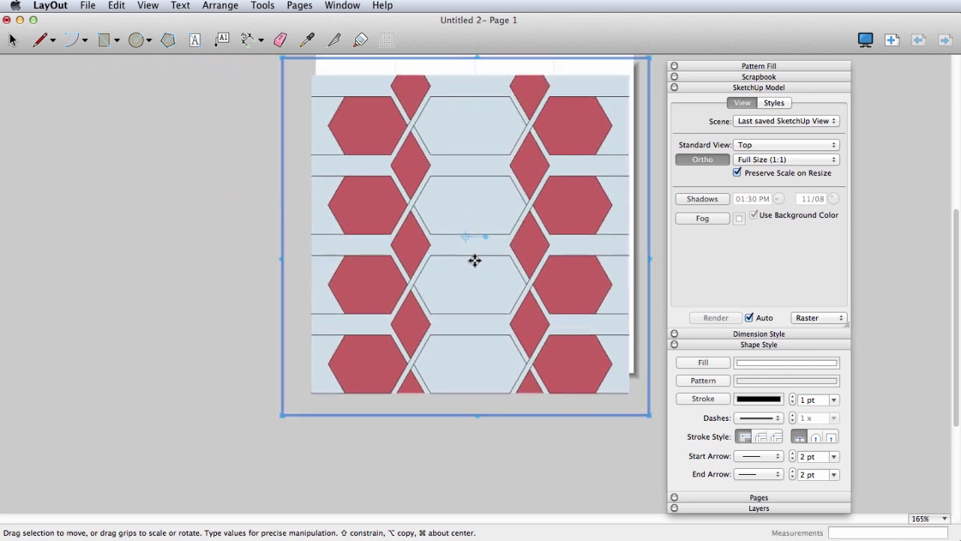
pyautogui.moveTo(500, 224); pyautogui.dragTo(479, 278, button='middle')
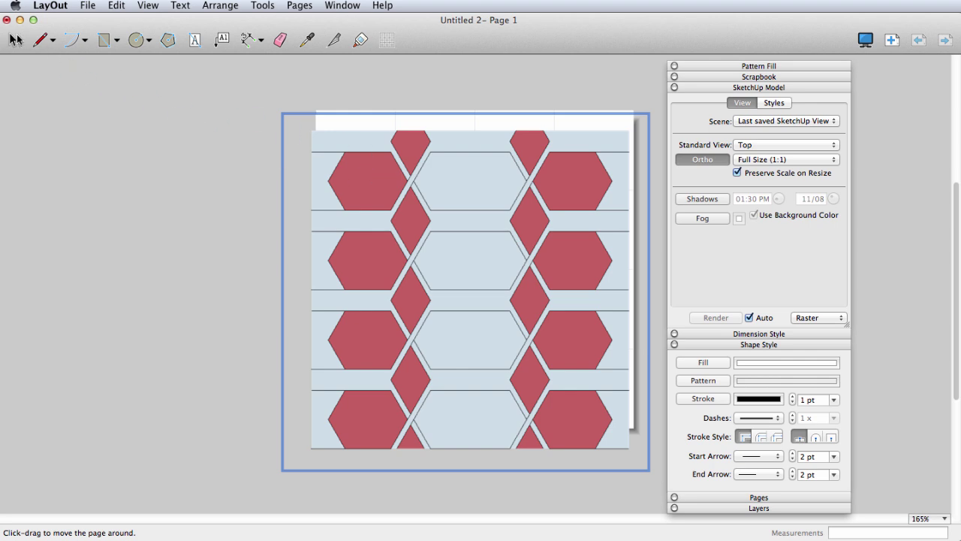
pyautogui.click(12, 40)
pyautogui.moveTo(366, 202)
pyautogui.mouseDown()
pyautogui.moveTo(416, 223)
pyautogui.moveTo(343, 153)
pyautogui.moveTo(361, 174)
pyautogui.mouseUp()
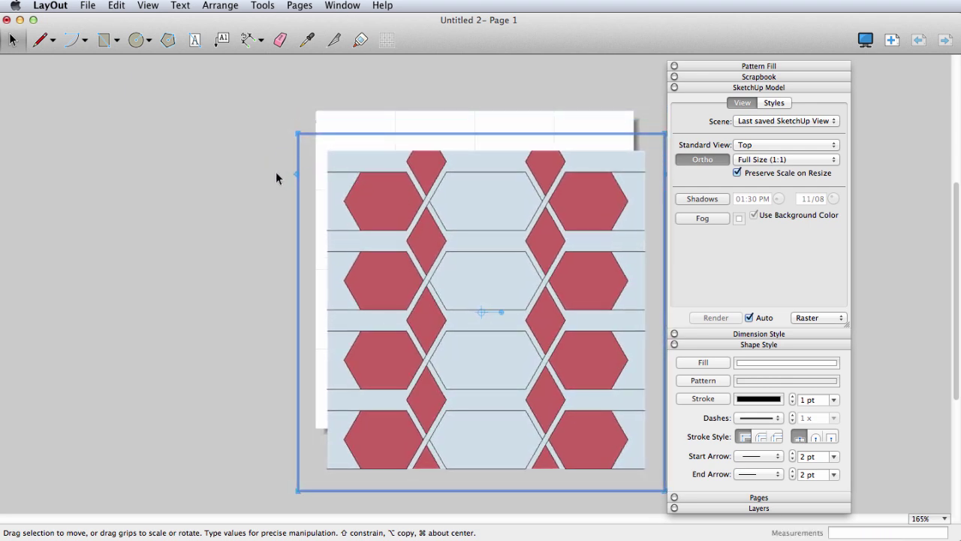
pyautogui.moveTo(487, 311); pyautogui.dragTo(412, 236)
pyautogui.moveTo(485, 314); pyautogui.dragTo(332, 154)
# - Draw a horizontal line along the hexagon image's top edge extending left, and begin a vertical line
pyautogui.click(781, 106)
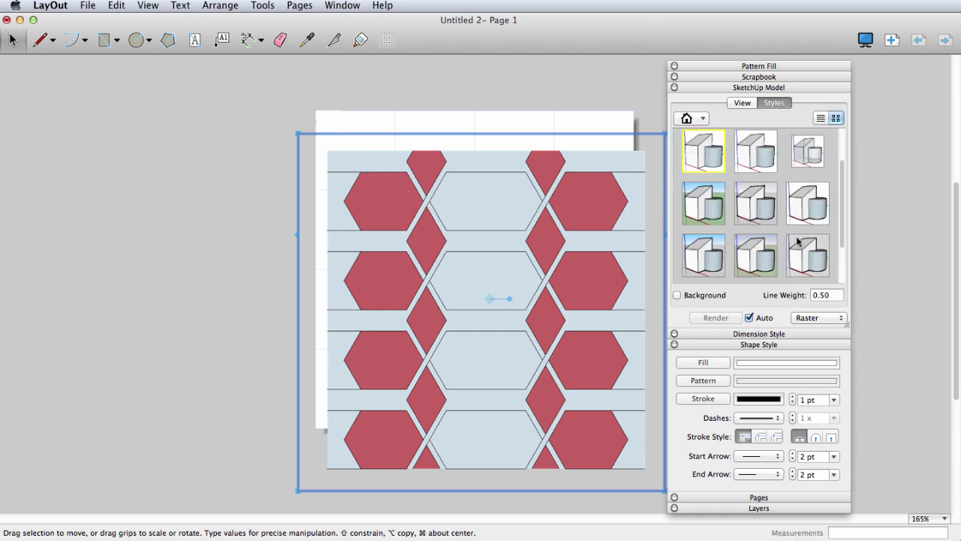
pyautogui.scroll(-3, 839, 204)
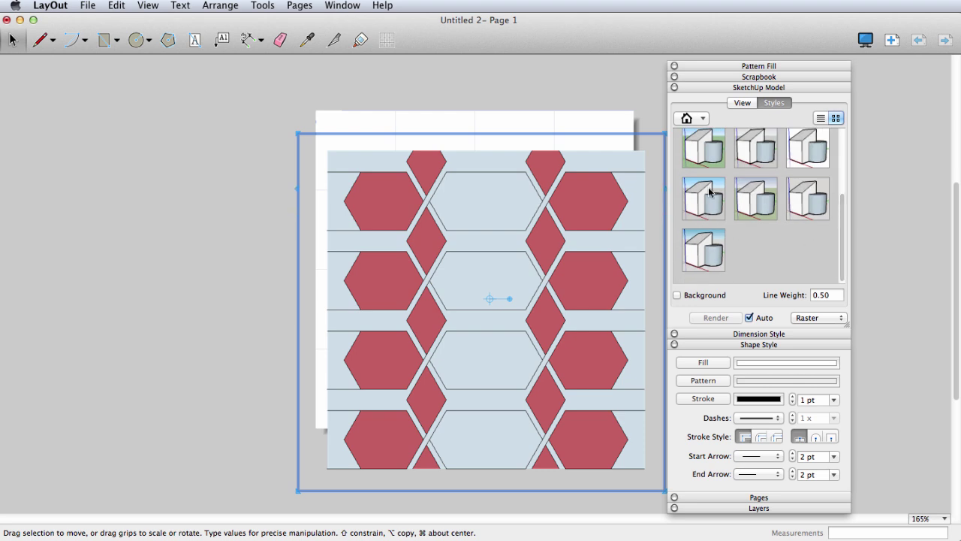
pyautogui.scroll(4, 839, 203)
pyautogui.click(40, 40)
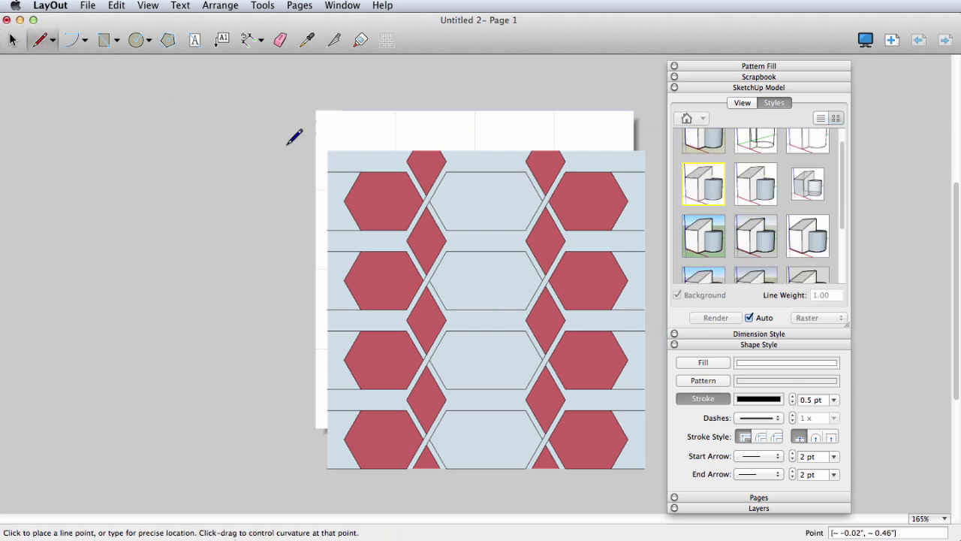
pyautogui.click(412, 151)
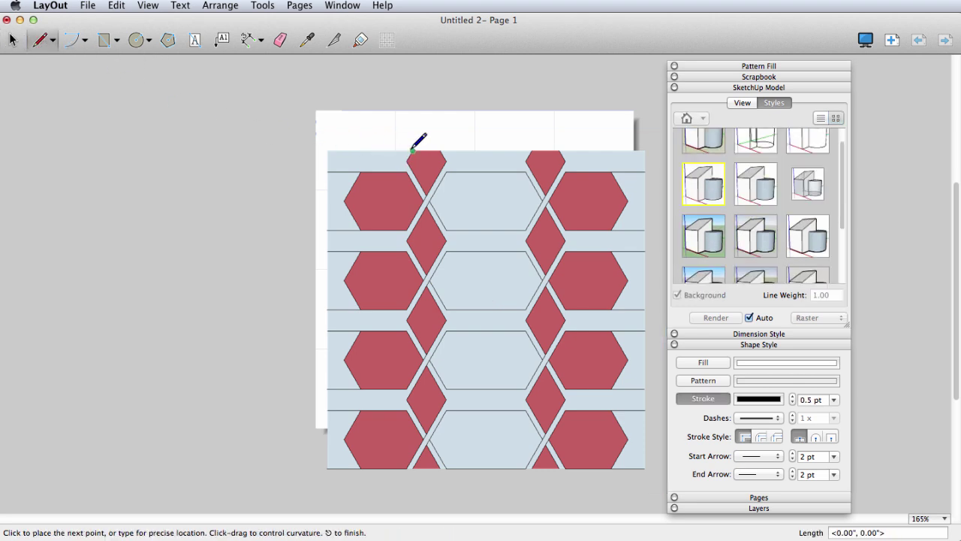
pyautogui.click(251, 151)
pyautogui.press('Return')
pyautogui.click(327, 172)
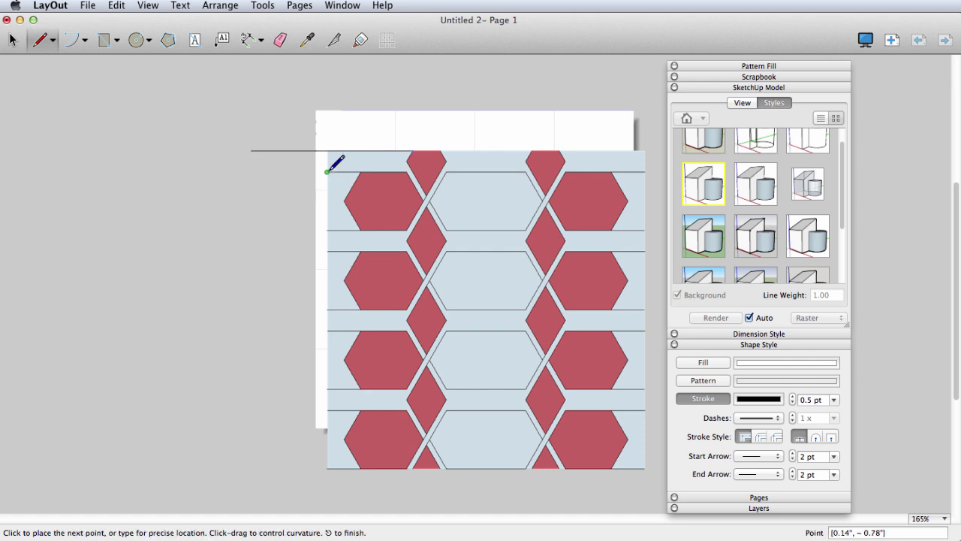
# - Finish the vertical line, turn on Grid Snap, turn off Object Snap, and align the viewport to the page
pyautogui.click(328, 91)
pyautogui.press('space')
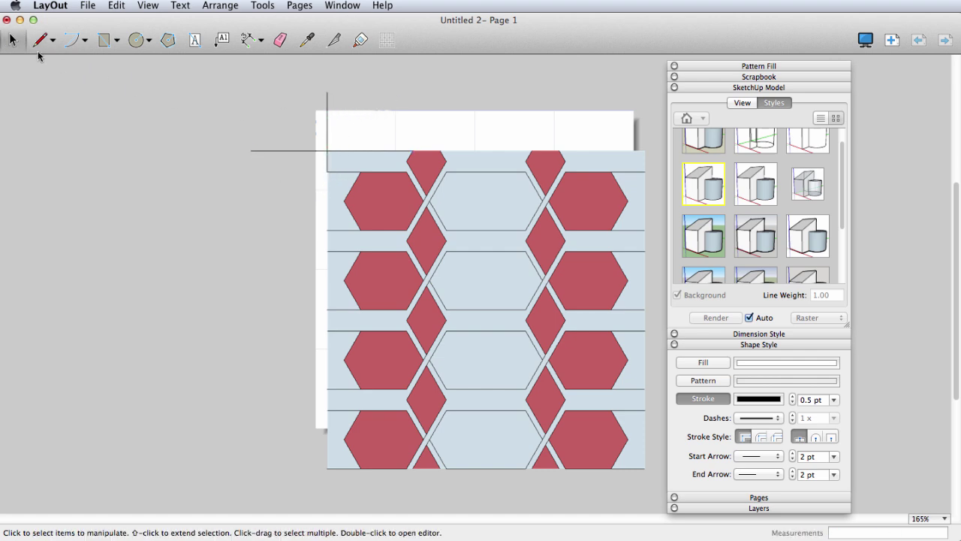
pyautogui.click(465, 259)
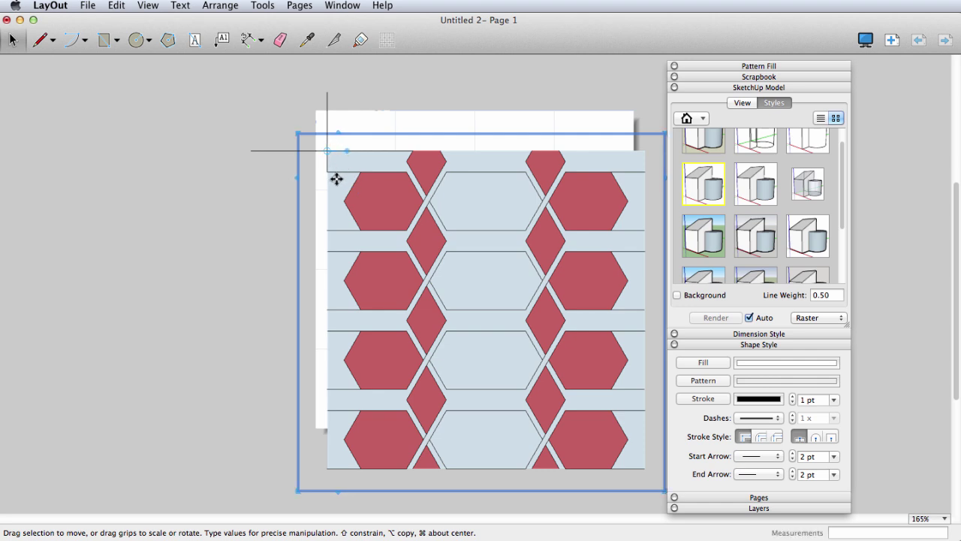
pyautogui.rightClick(240, 211)
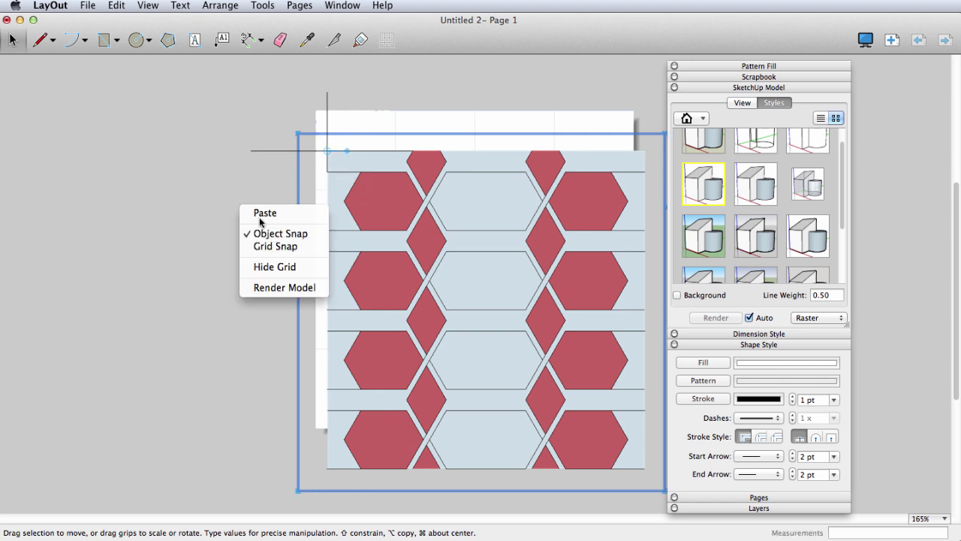
pyautogui.click(272, 247)
pyautogui.rightClick(253, 214)
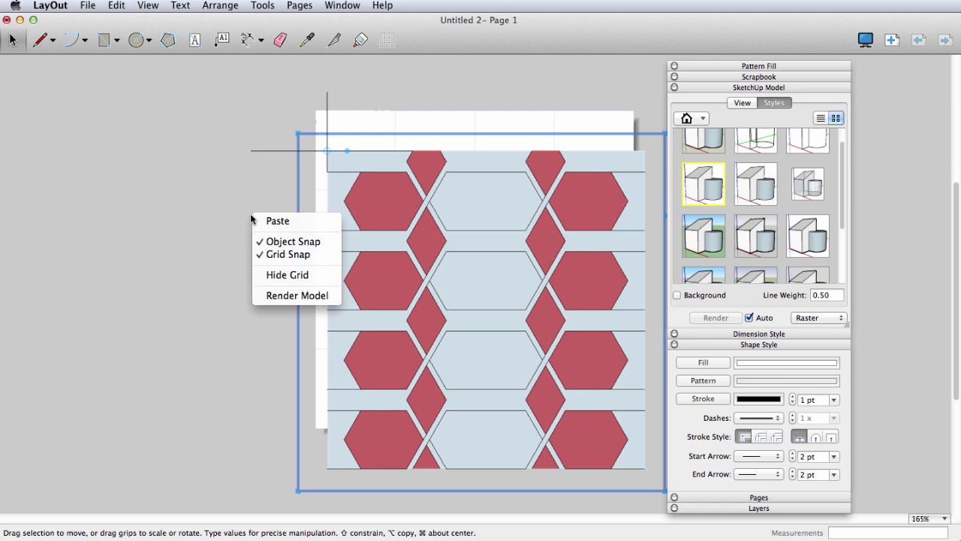
pyautogui.click(275, 242)
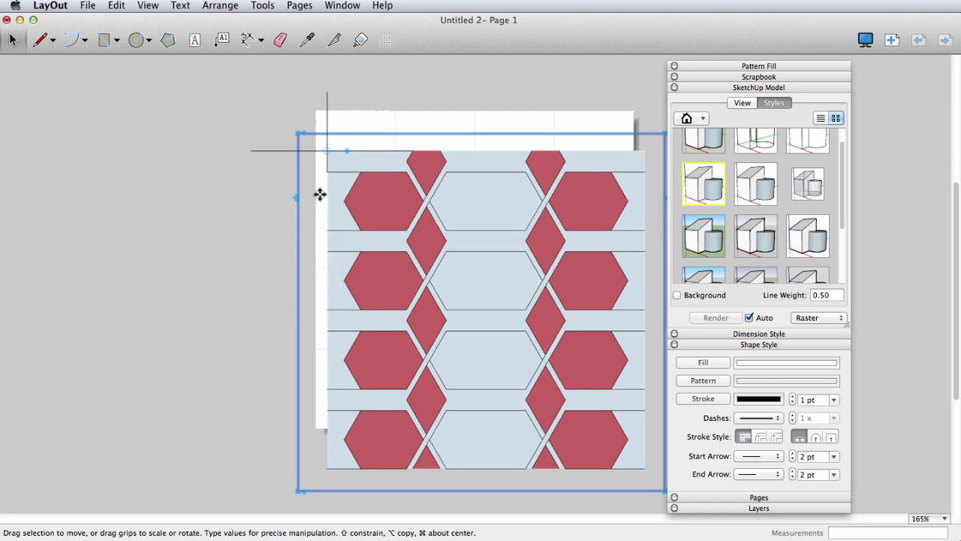
pyautogui.moveTo(370, 197); pyautogui.dragTo(358, 162)
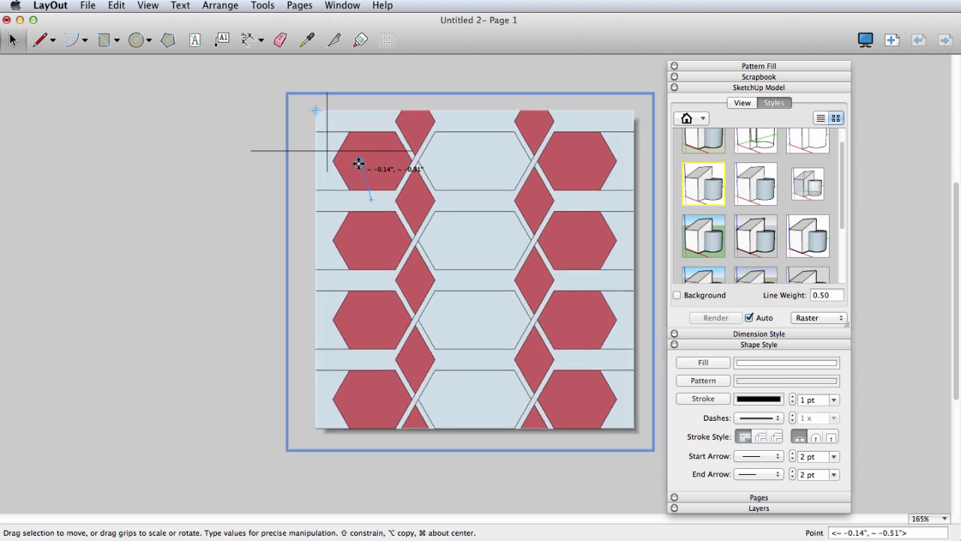
pyautogui.moveTo(359, 163); pyautogui.dragTo(343, 136)
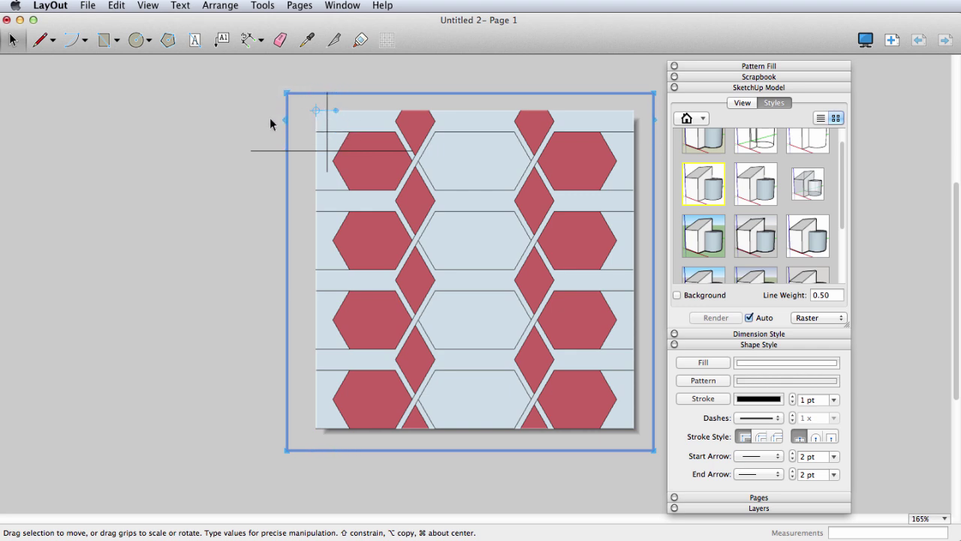
# - Erase the stray vertical line
pyautogui.click(89, 59)
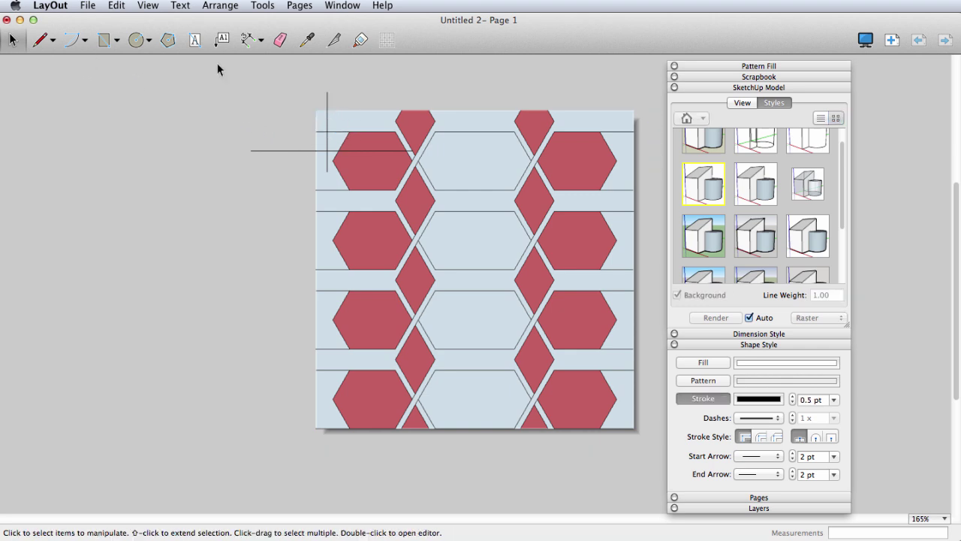
pyautogui.click(280, 39)
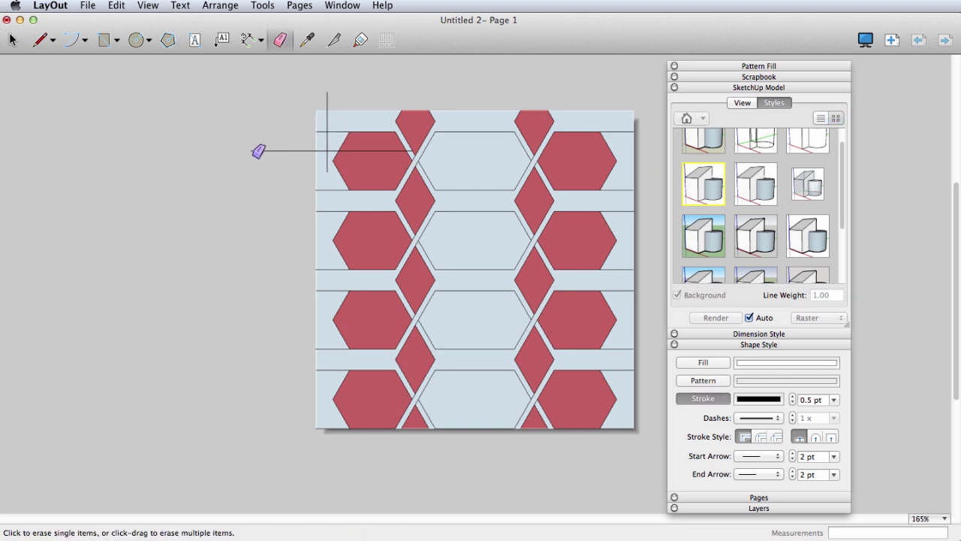
pyautogui.click(328, 94)
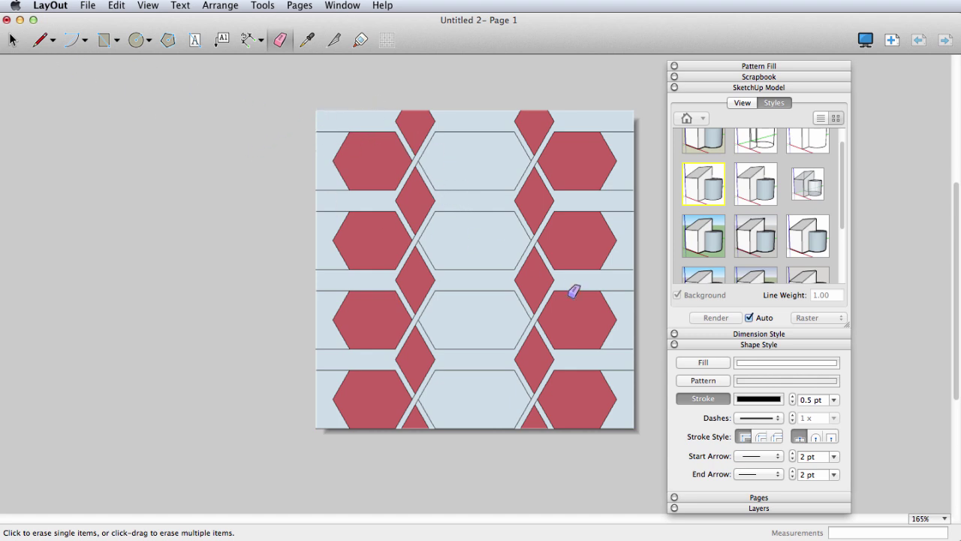
pyautogui.click(13, 42)
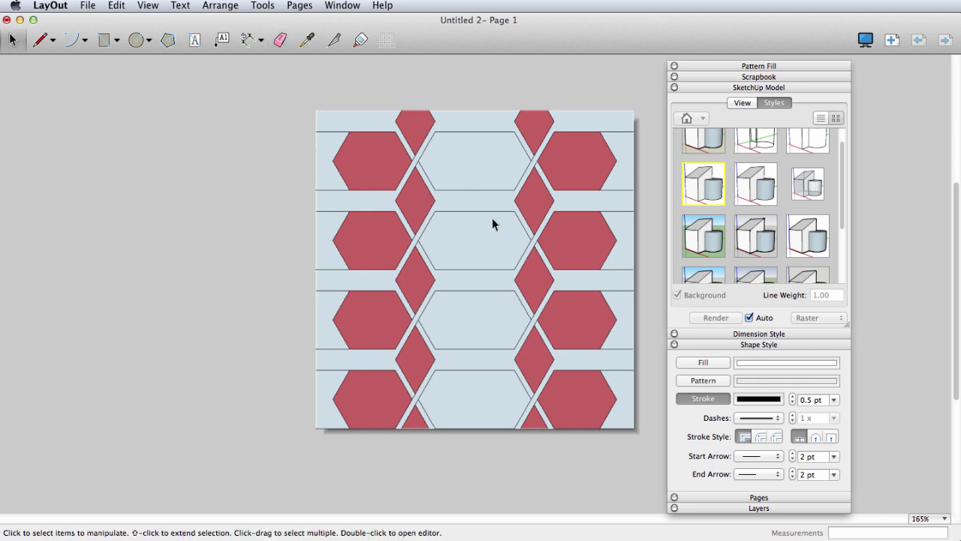
# - Select the hexagon viewport and apply a different model style
pyautogui.click(467, 222)
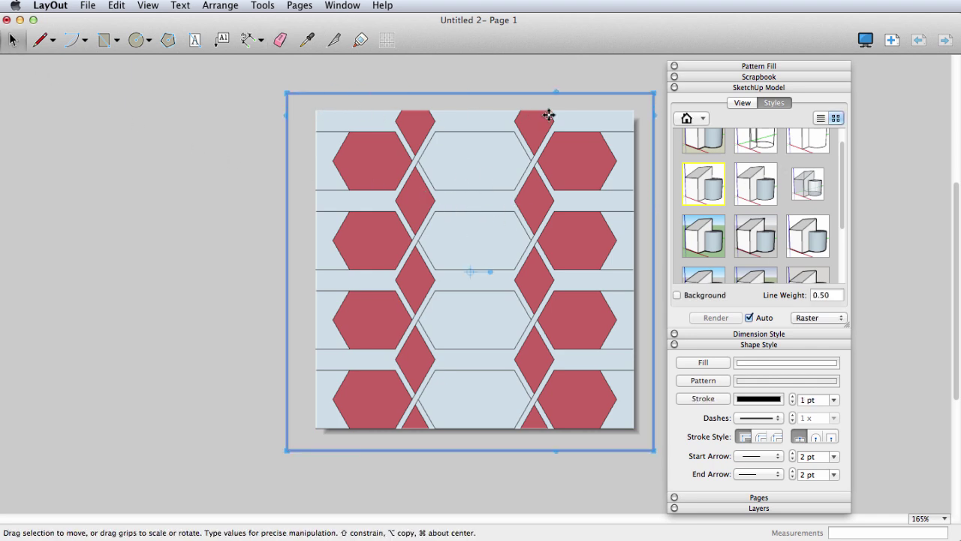
pyautogui.scroll(2, 764, 184)
pyautogui.click(752, 200)
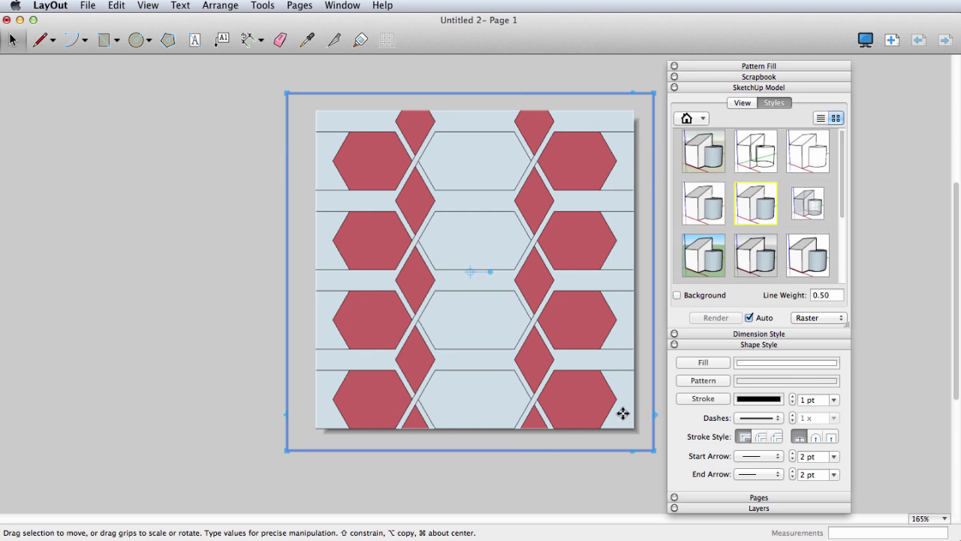
pyautogui.moveTo(286, 93); pyautogui.dragTo(311, 101)
pyautogui.press('Escape')
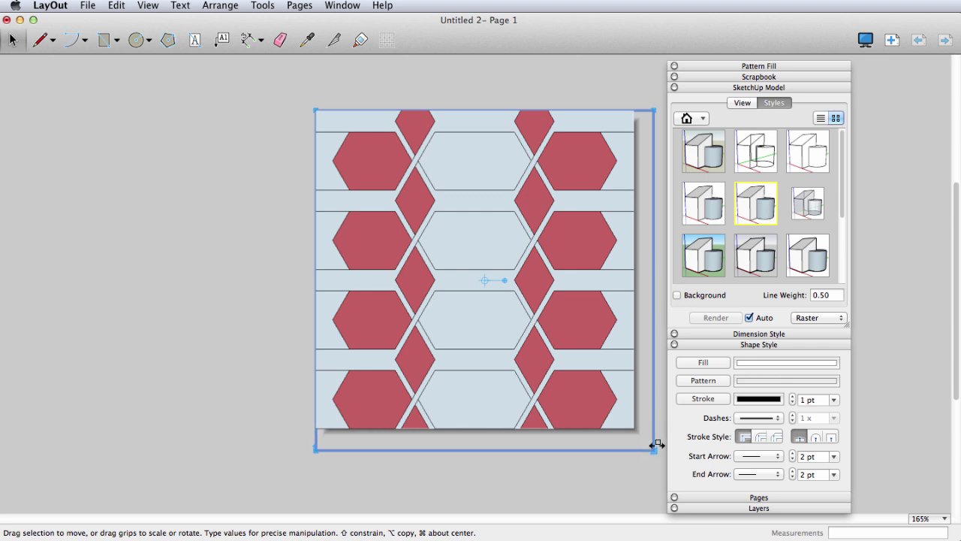
pyautogui.moveTo(654, 453); pyautogui.dragTo(629, 425)
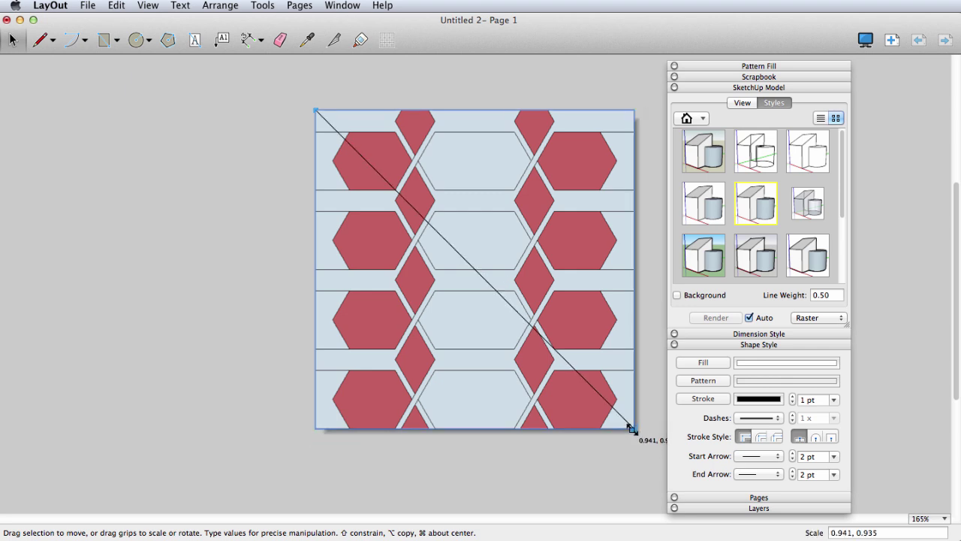
pyautogui.press('Escape')
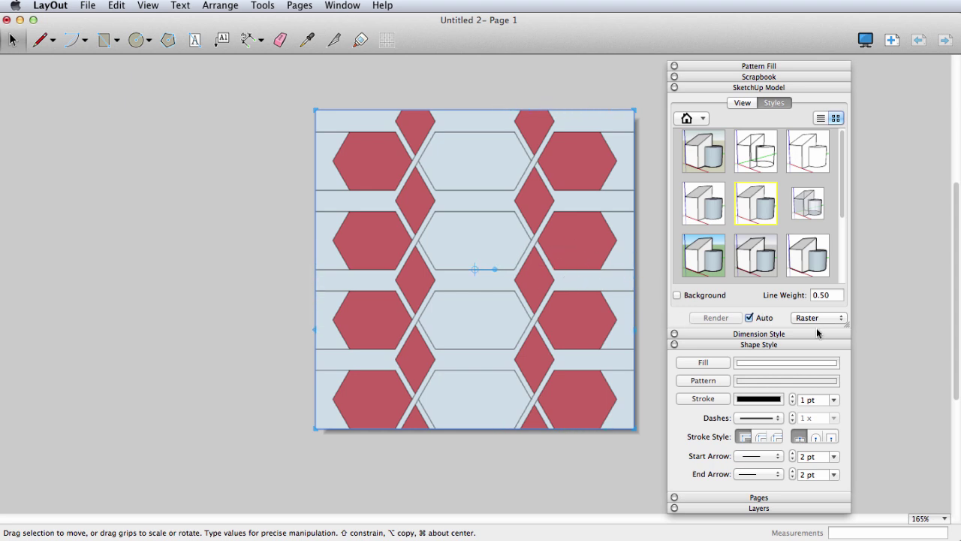
# - Switch the viewport's rendering from Raster to Vector and deselect it
pyautogui.click(840, 318)
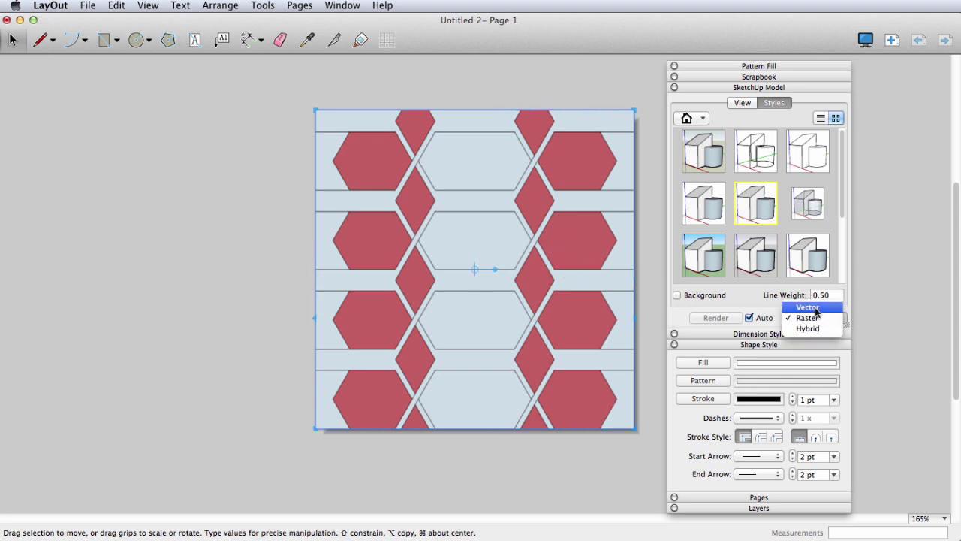
pyautogui.click(811, 308)
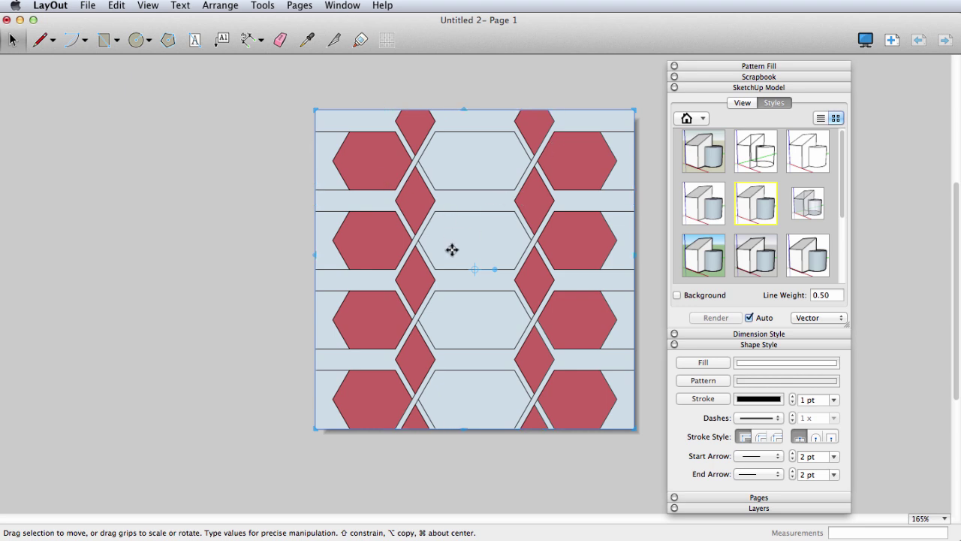
pyautogui.click(238, 244)
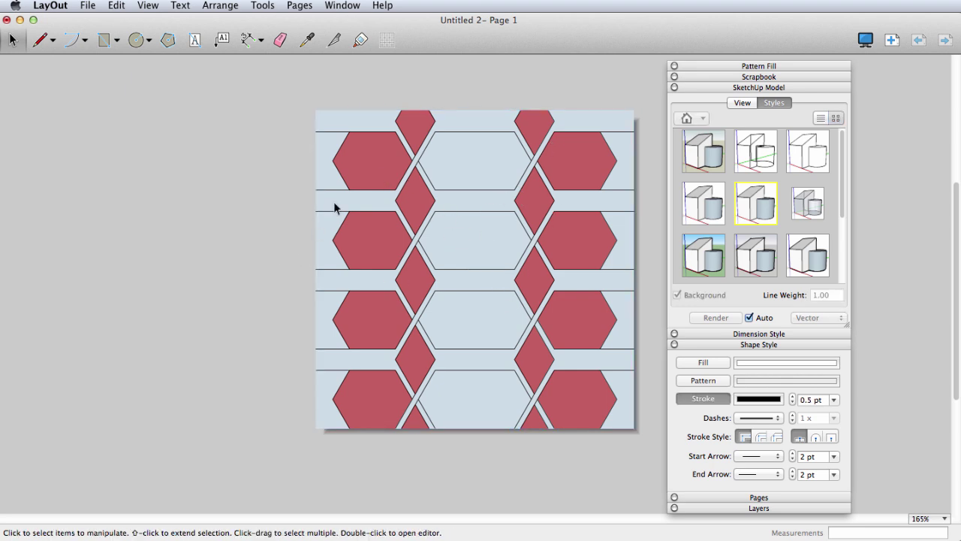
# - Export the page as a JPG named 'pattern', then close the preview window
pyautogui.click(87, 7)
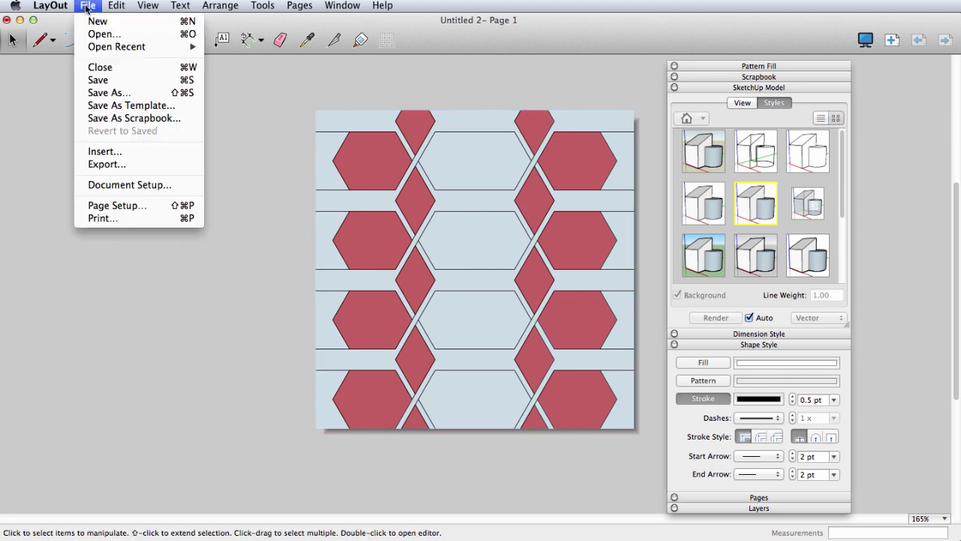
pyautogui.click(155, 165)
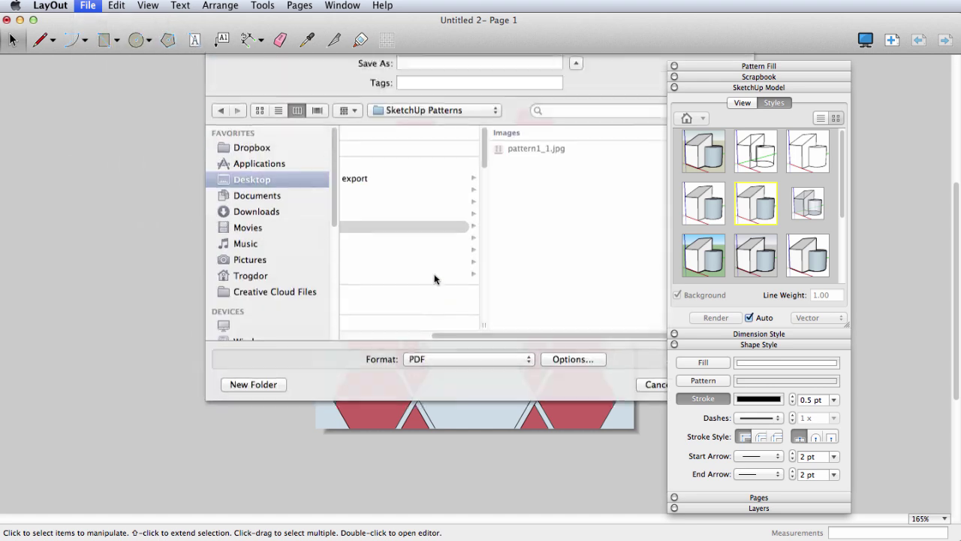
pyautogui.click(524, 375)
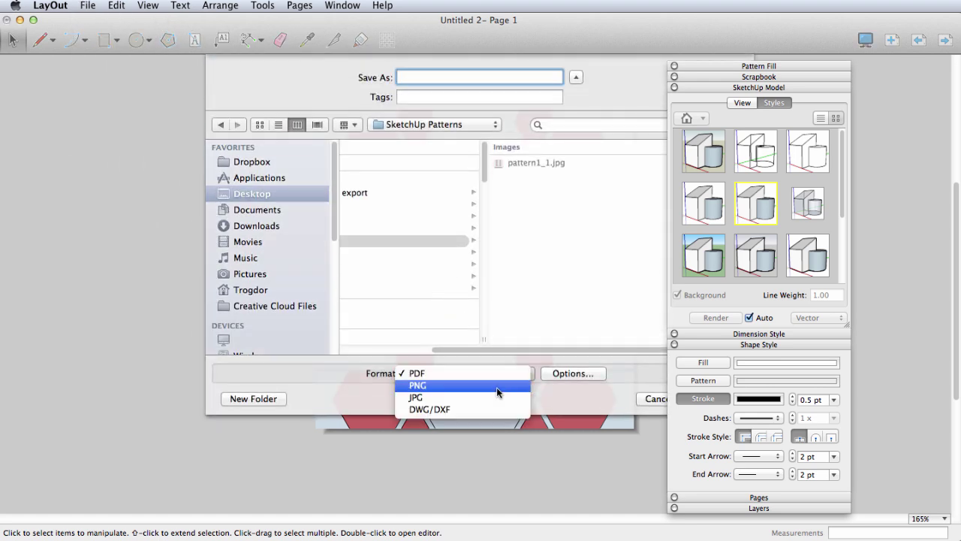
pyautogui.click(497, 397)
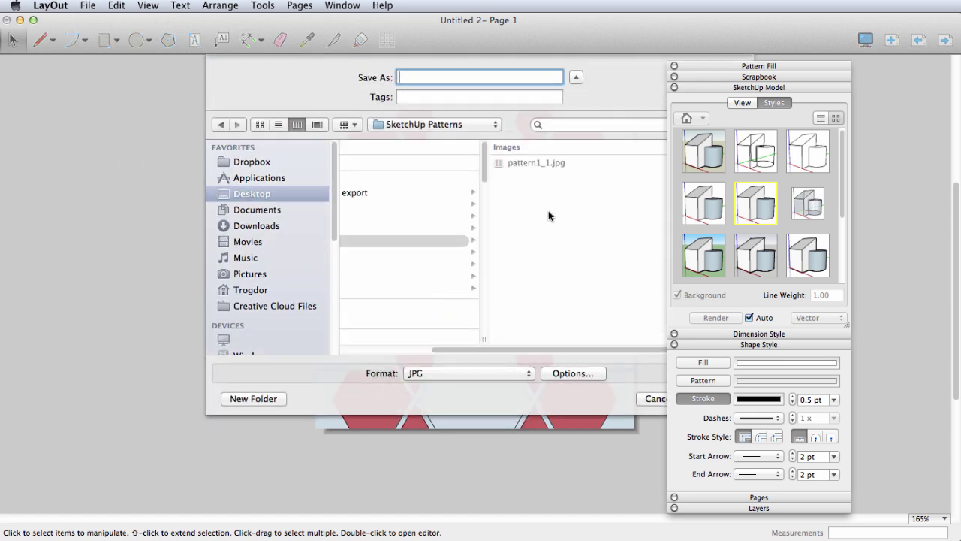
pyautogui.write('pattern2')
pyautogui.press('Return')
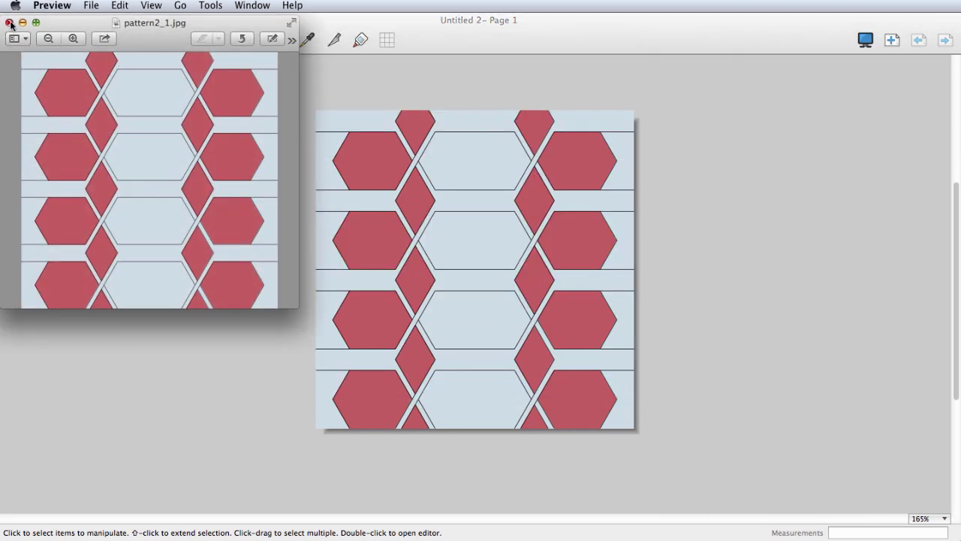
pyautogui.click(9, 23)
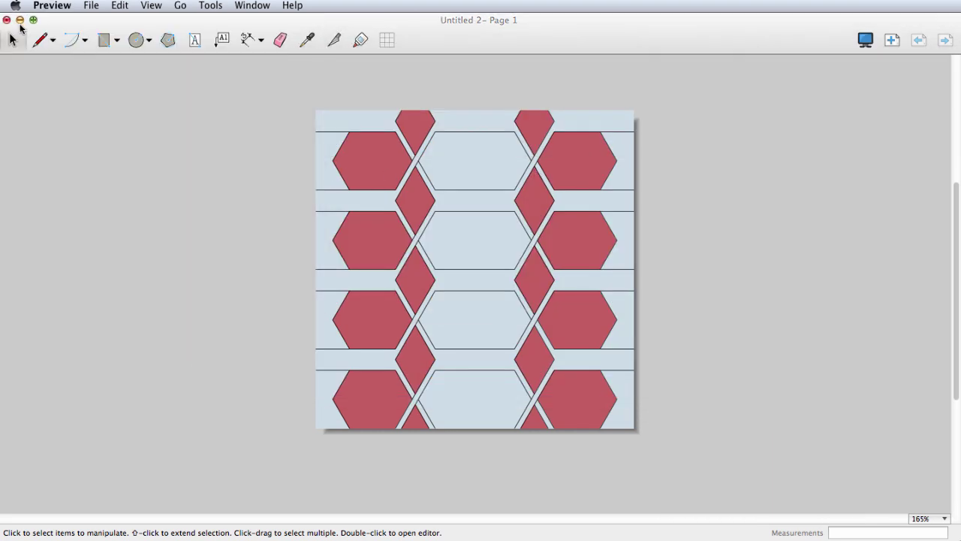
# - Create a new Letter Landscape document and fit the whole page in view
pyautogui.click(185, 148)
pyautogui.click(88, 5)
pyautogui.click(113, 20)
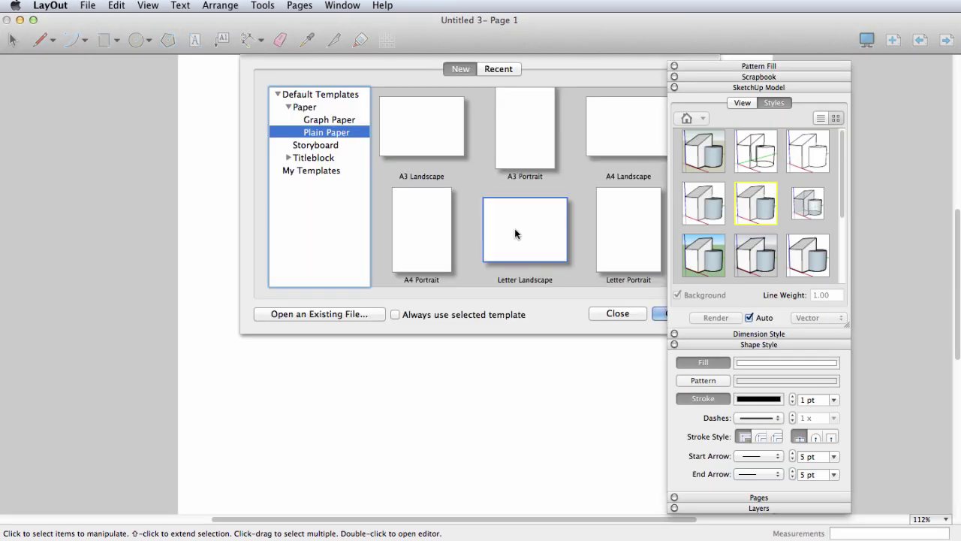
pyautogui.click(664, 316)
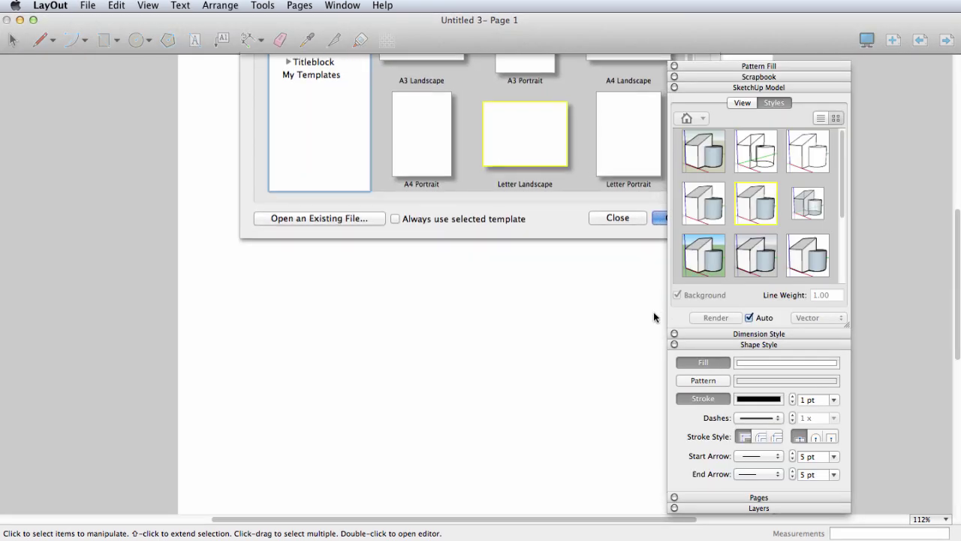
pyautogui.press('z')
pyautogui.moveTo(429, 269); pyautogui.dragTo(434, 299)
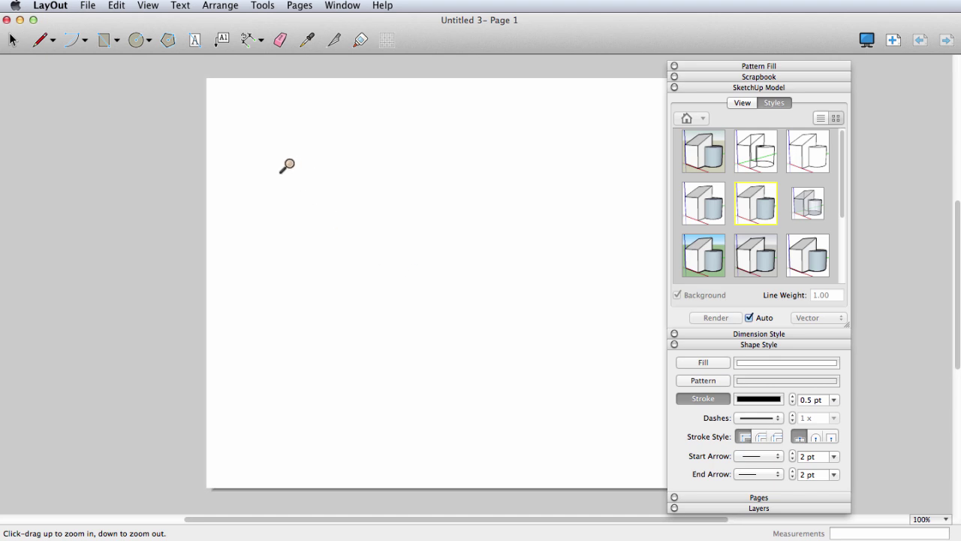
pyautogui.press('h')
pyautogui.moveTo(371, 225); pyautogui.dragTo(215, 225)
# - Draw a large rectangle across the page and turn on its pattern fill
pyautogui.press('r')
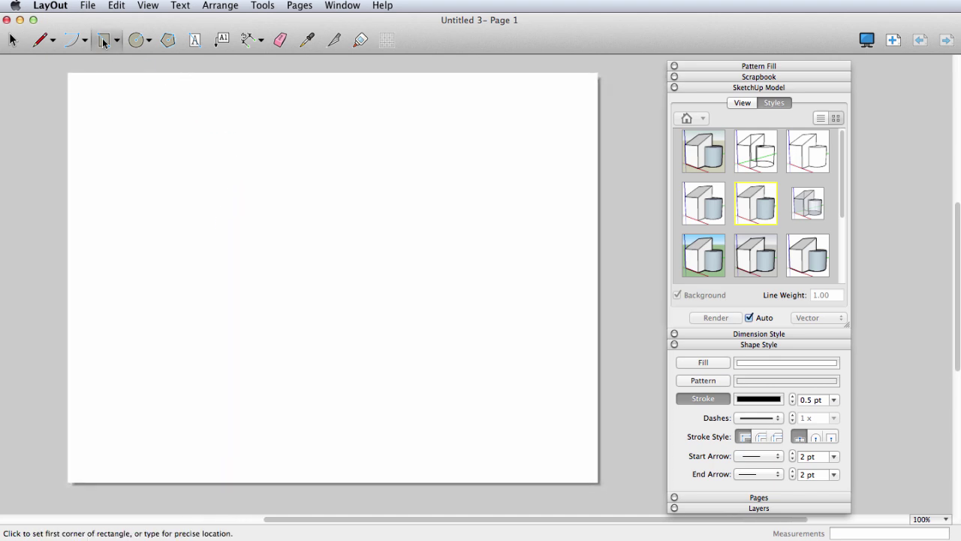
pyautogui.click(110, 127)
pyautogui.click(434, 440)
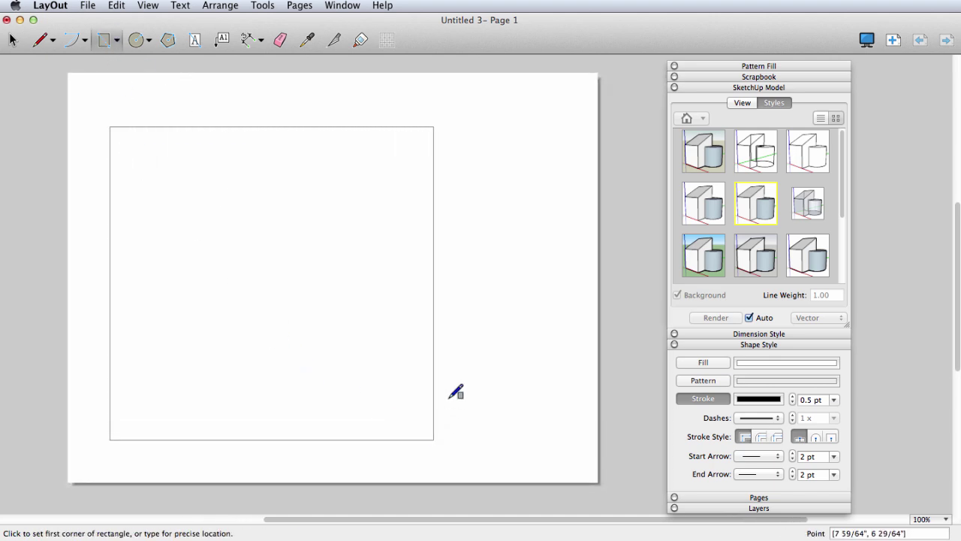
pyautogui.press('space')
pyautogui.click(434, 338)
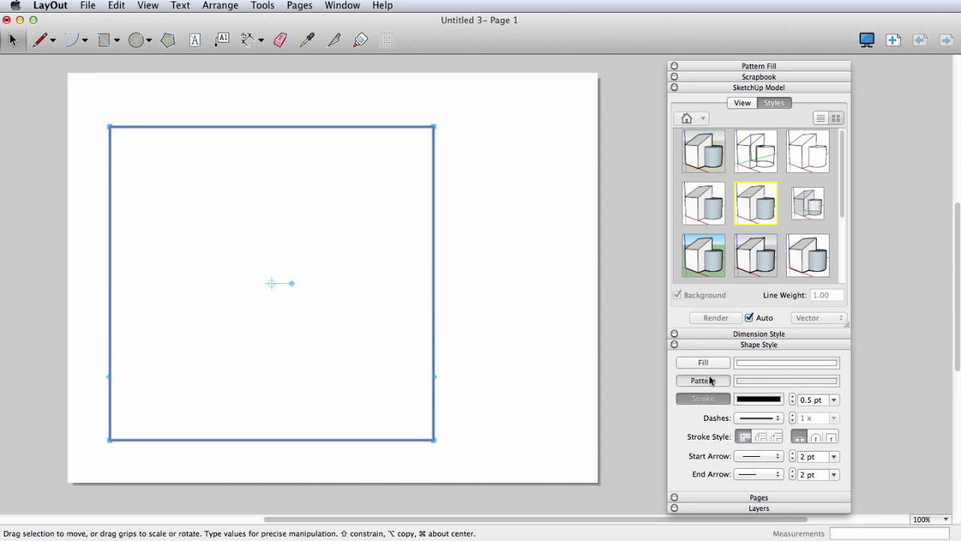
pyautogui.click(684, 380)
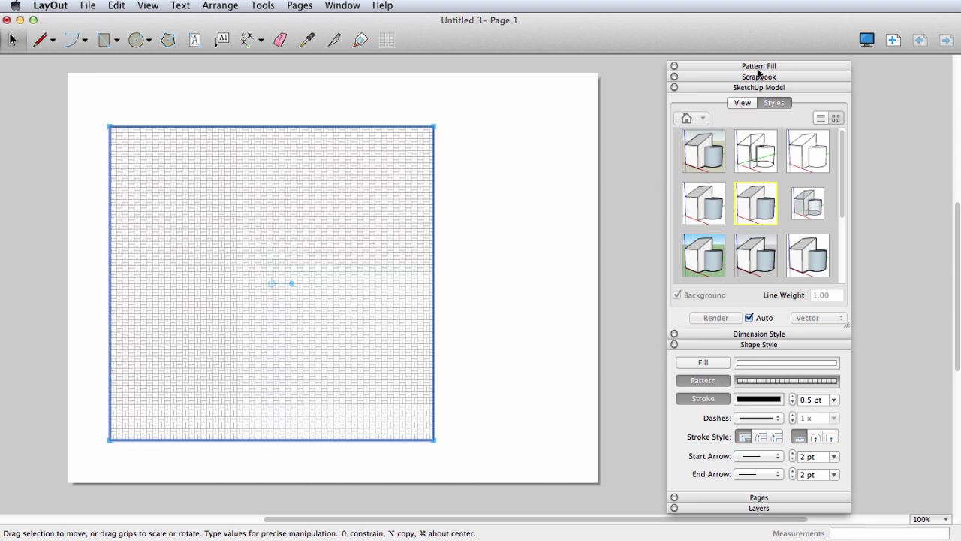
# - Import pattern2_1.jpg as a custom pattern and apply it as the rectangle's fill
pyautogui.click(762, 381)
pyautogui.moveTo(767, 70); pyautogui.dragTo(717, 69)
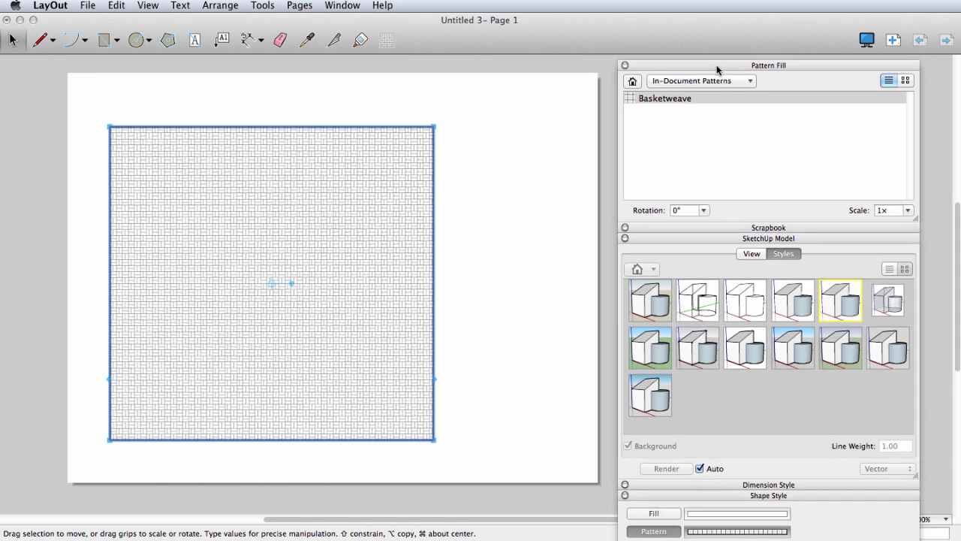
pyautogui.click(705, 240)
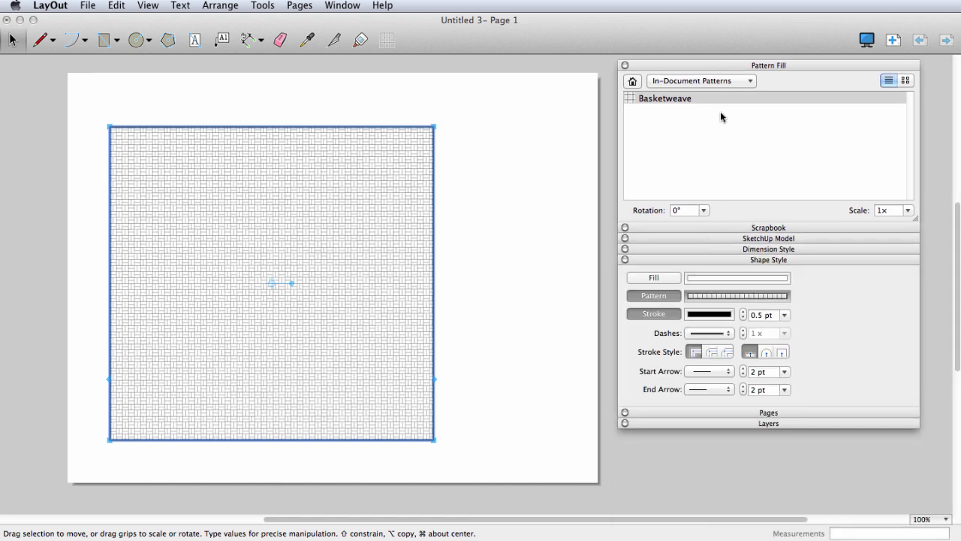
pyautogui.click(750, 80)
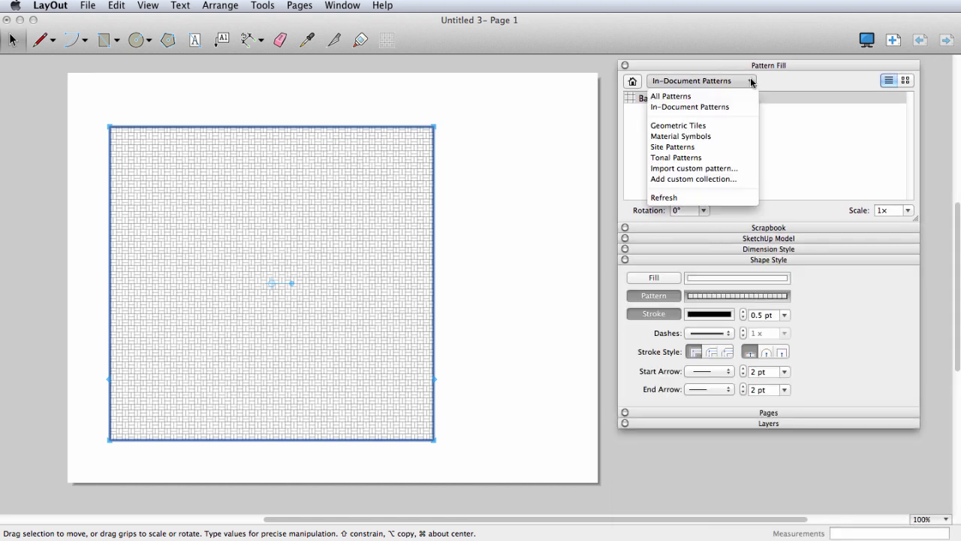
pyautogui.click(698, 169)
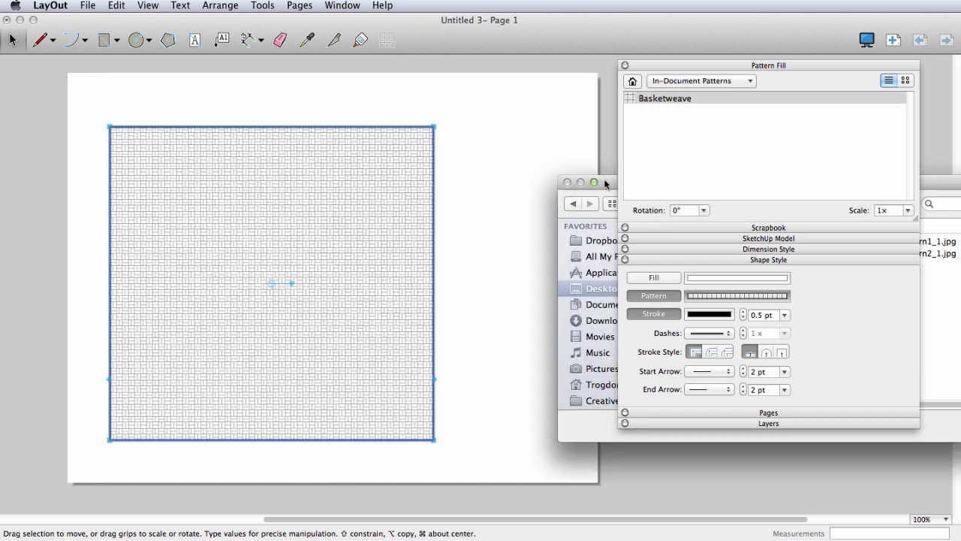
pyautogui.click(389, 260)
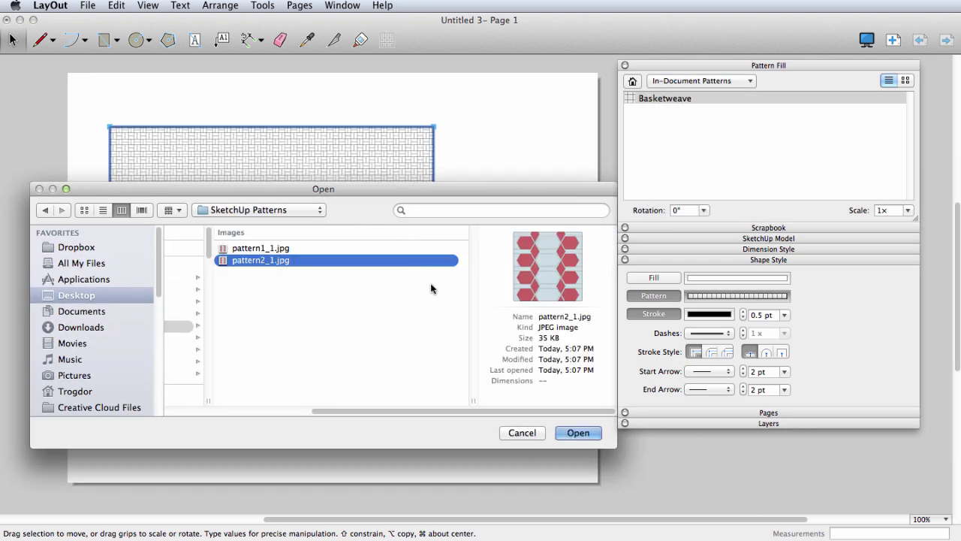
pyautogui.click(576, 434)
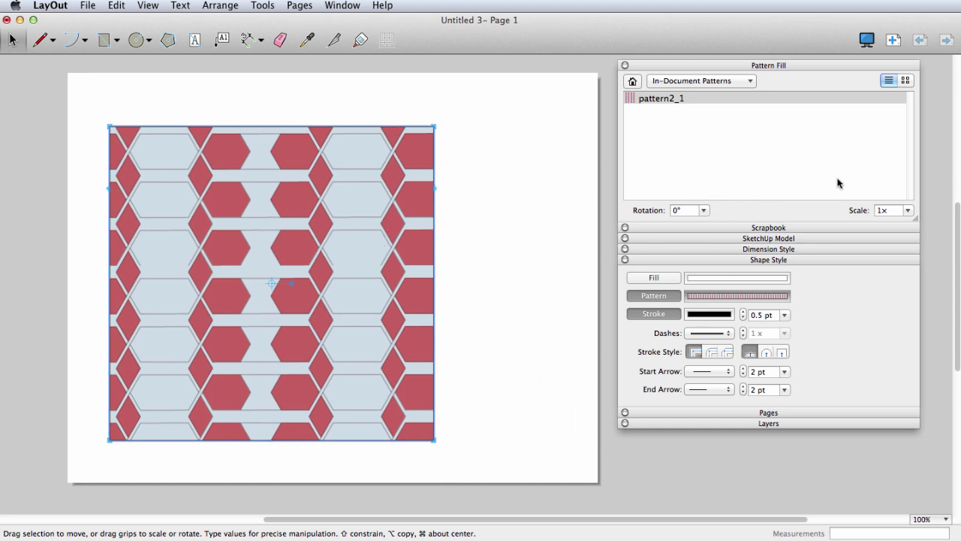
# - Set the pattern fill rotation to 15° and scale to 0.5×, then deselect the rectangle
pyautogui.click(703, 210)
pyautogui.click(679, 234)
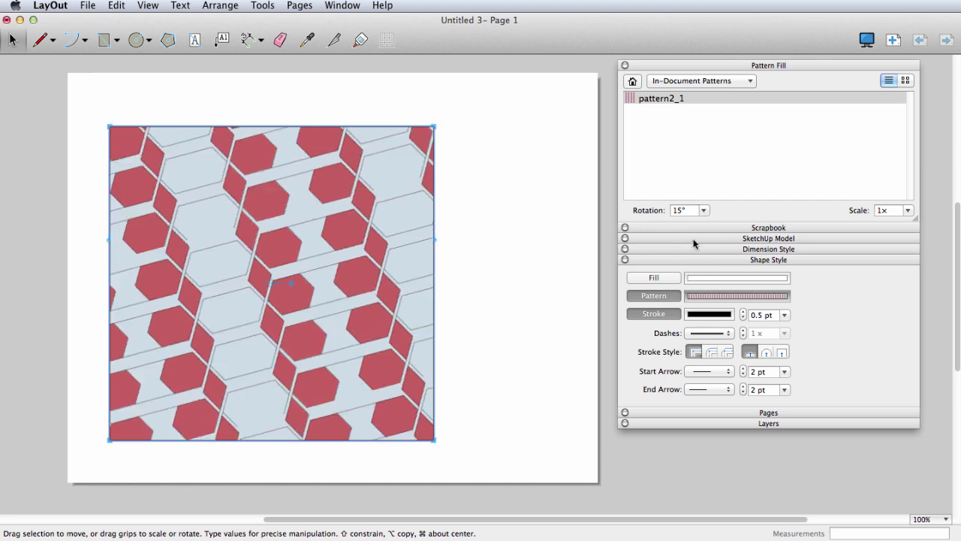
pyautogui.click(907, 211)
pyautogui.click(886, 223)
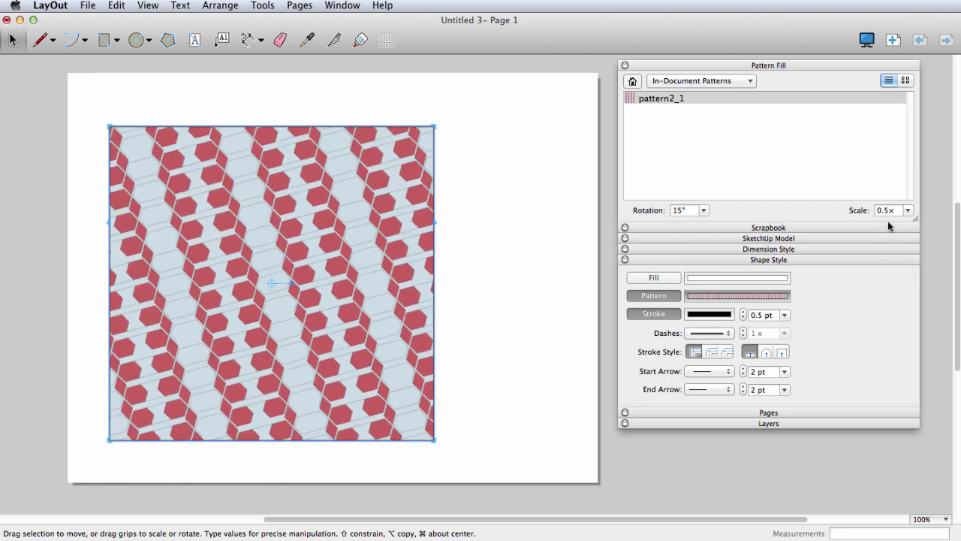
pyautogui.click(508, 268)
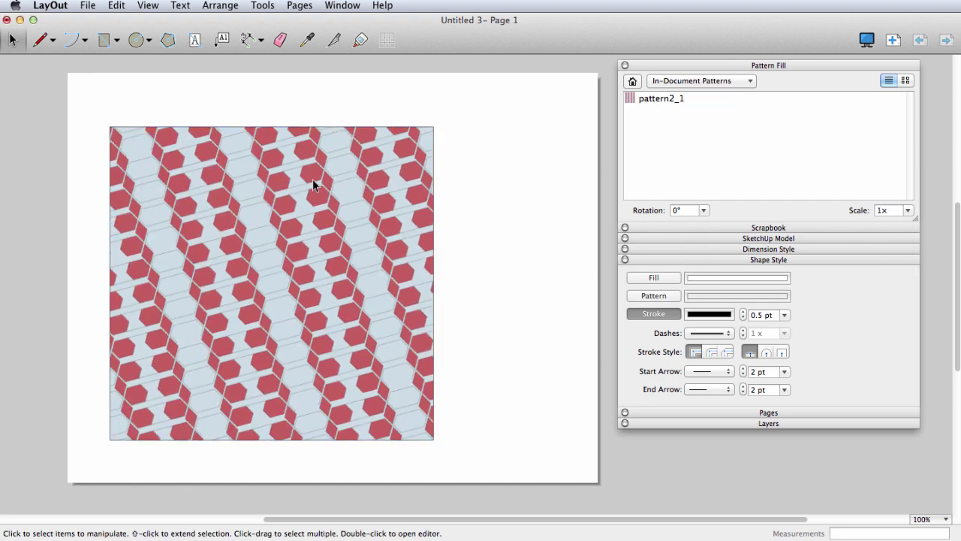